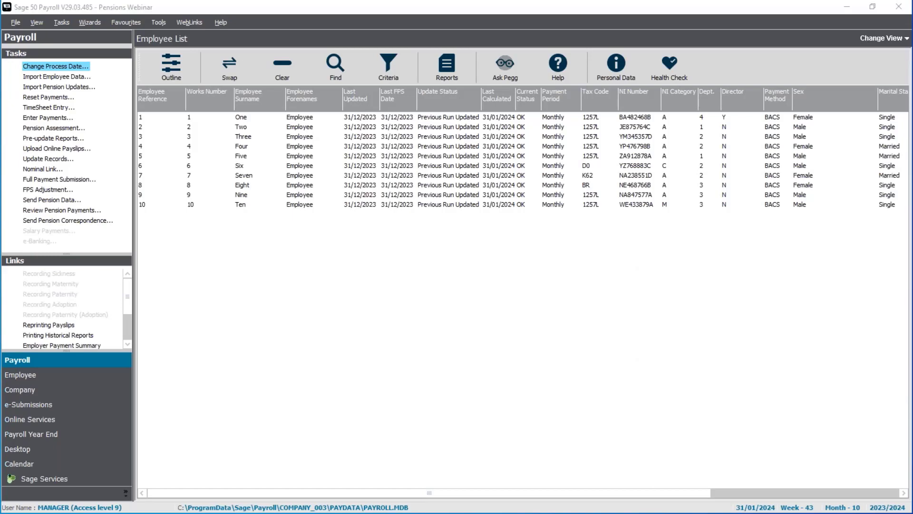
- Open the NEST Pension scheme for editing from the company's pension schemes, acknowledging the scheme-in-use warning
left_click(75, 395)
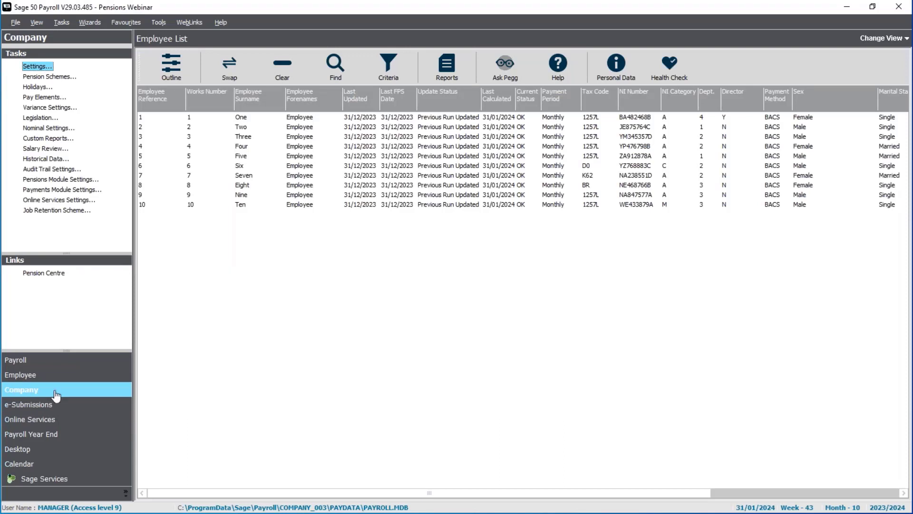
left_click(51, 77)
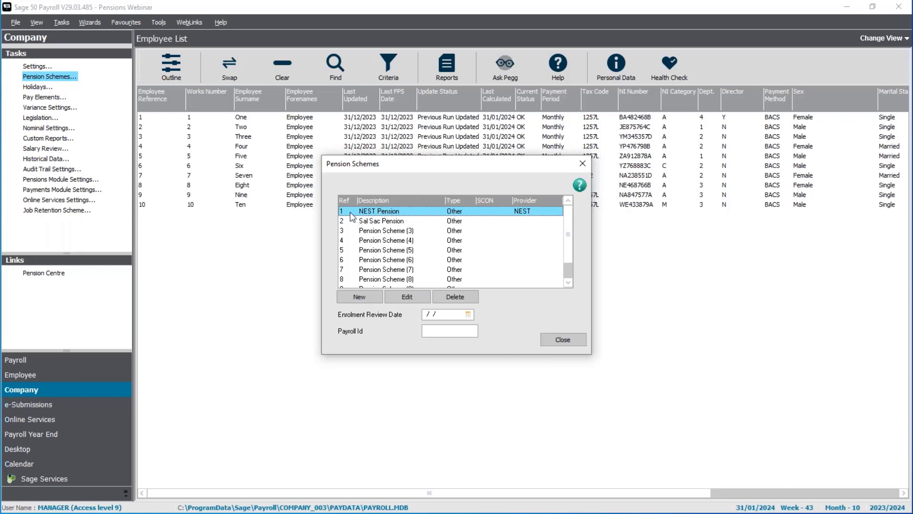
left_click(406, 297)
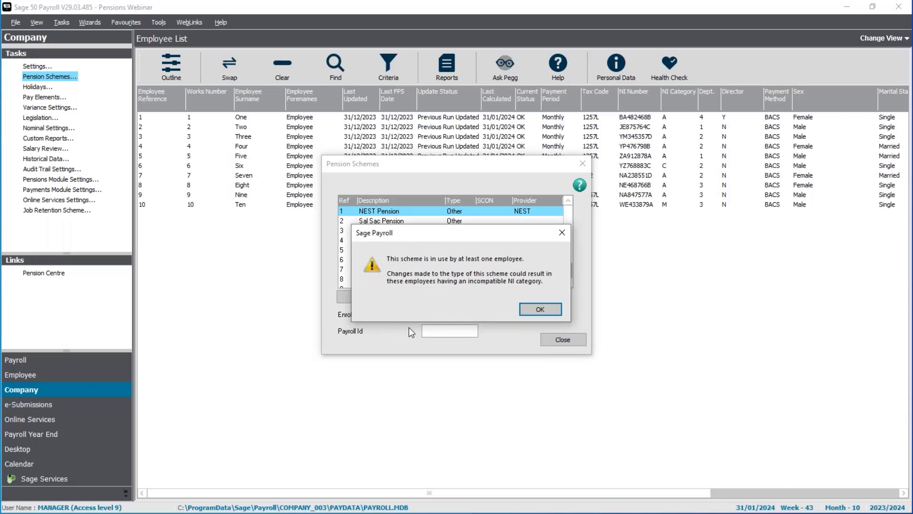
left_click(539, 309)
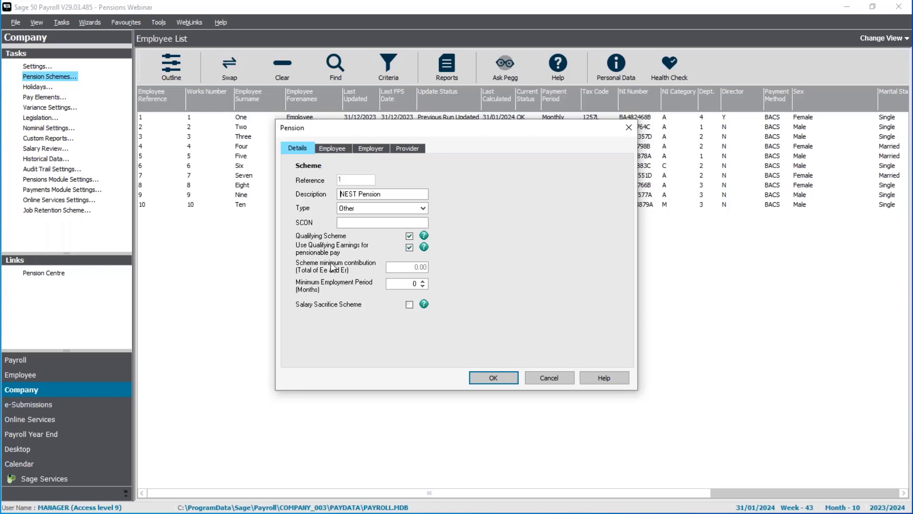
- Review the scheme type options for NEST Pension, keeping Other selected, and go to the SCON field
left_click(422, 209)
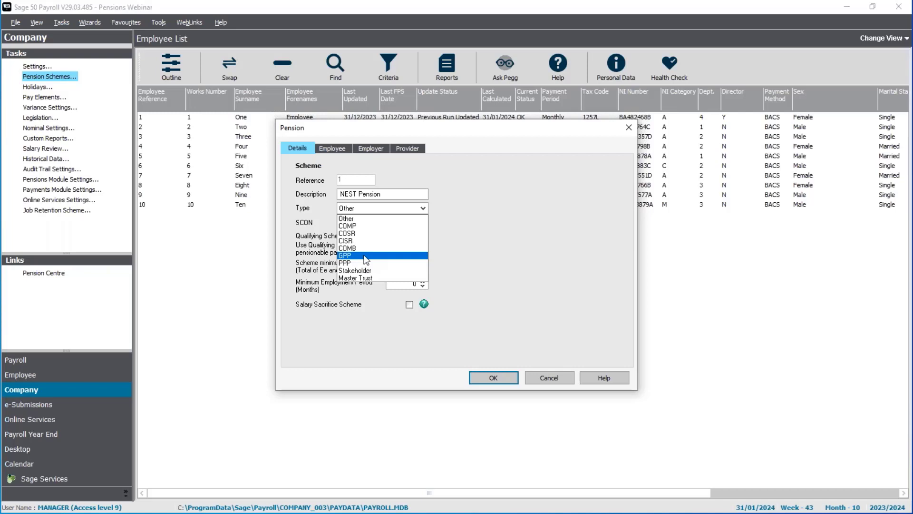
left_click(390, 217)
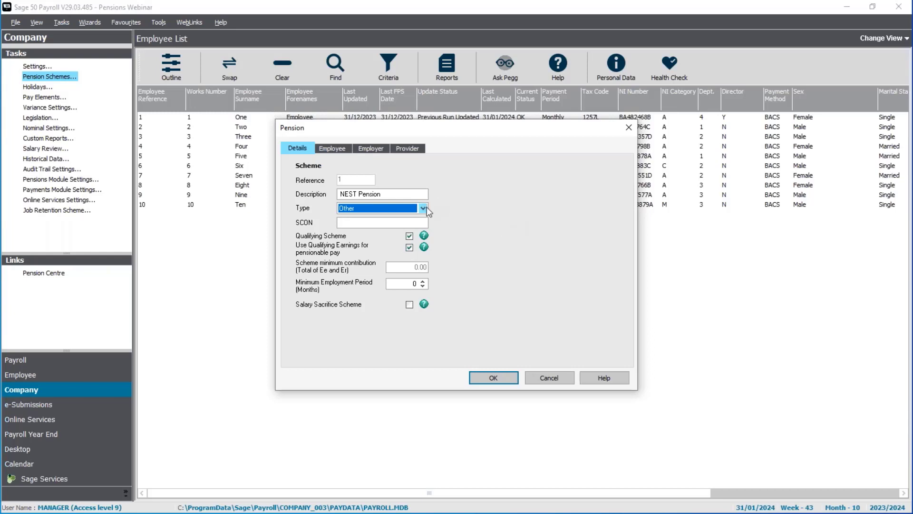
left_click(362, 223)
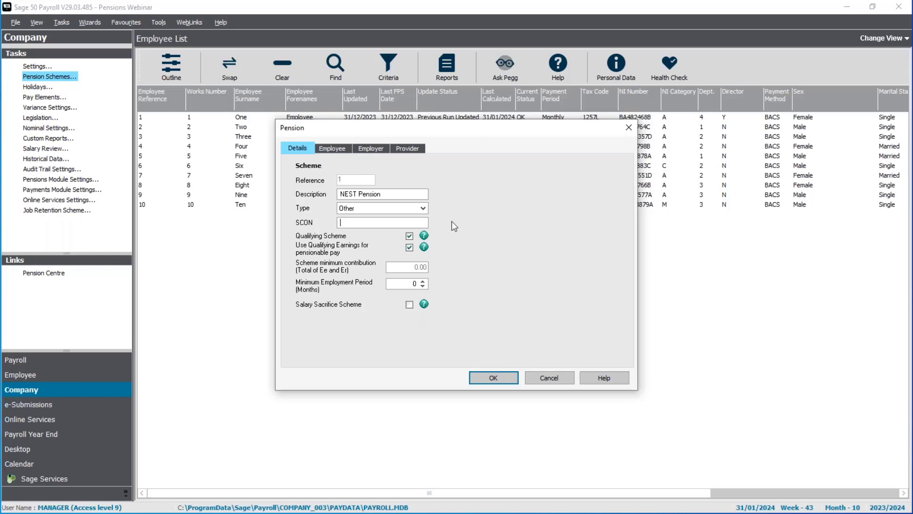
- Examine the scheme's employee contribution type options and settings, comparing them with the qualifying earnings options in the scheme details
left_click(333, 149)
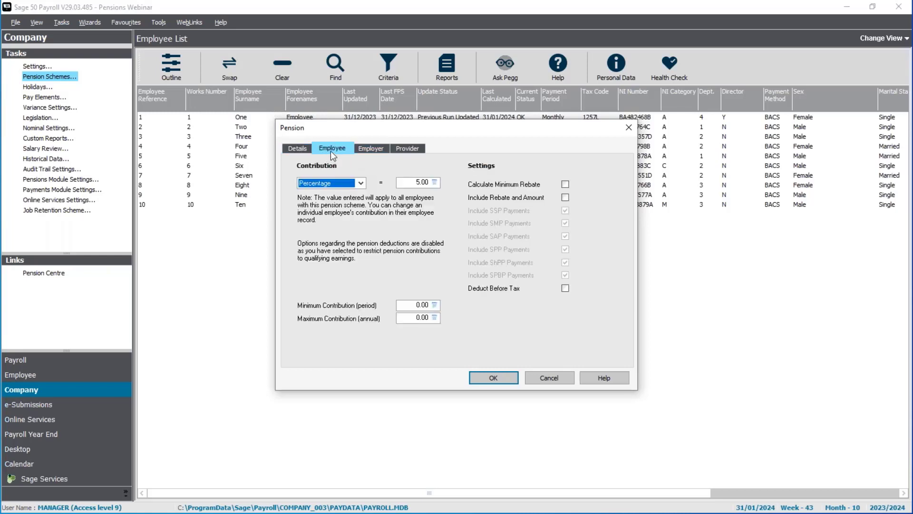
left_click(361, 183)
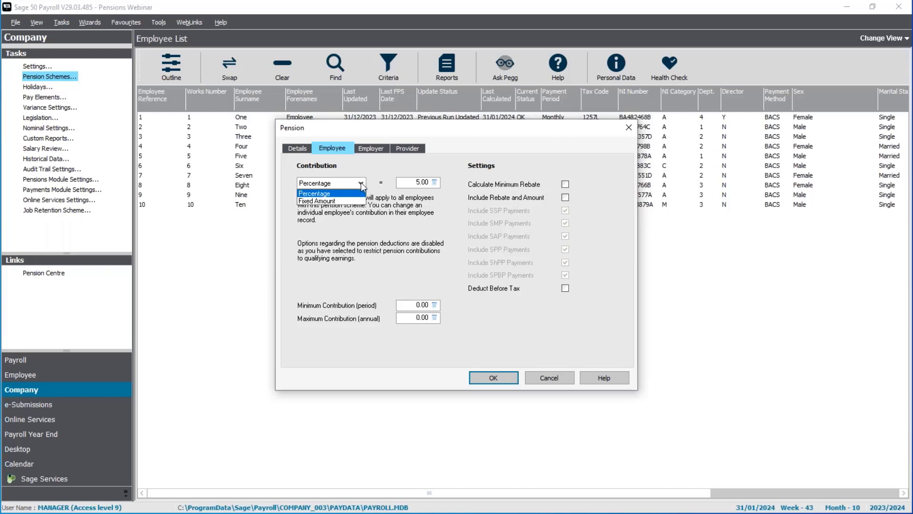
left_click(361, 181)
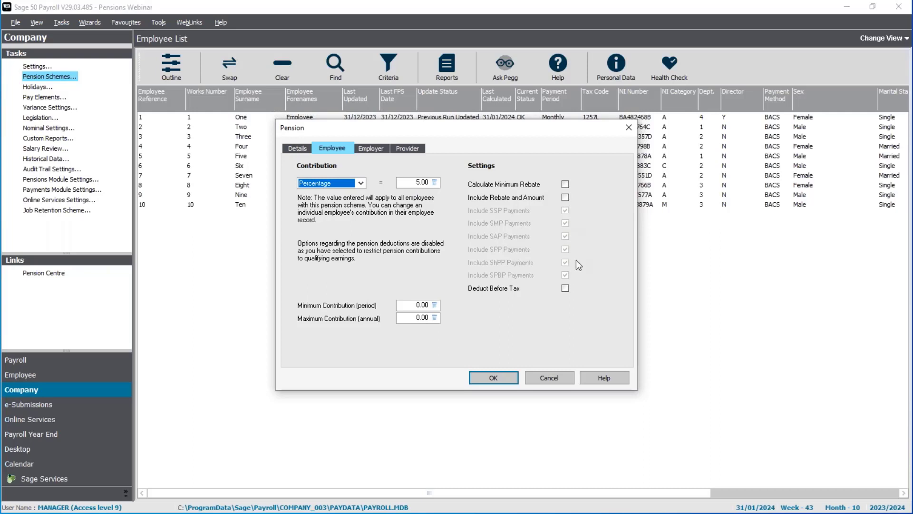
left_click(297, 148)
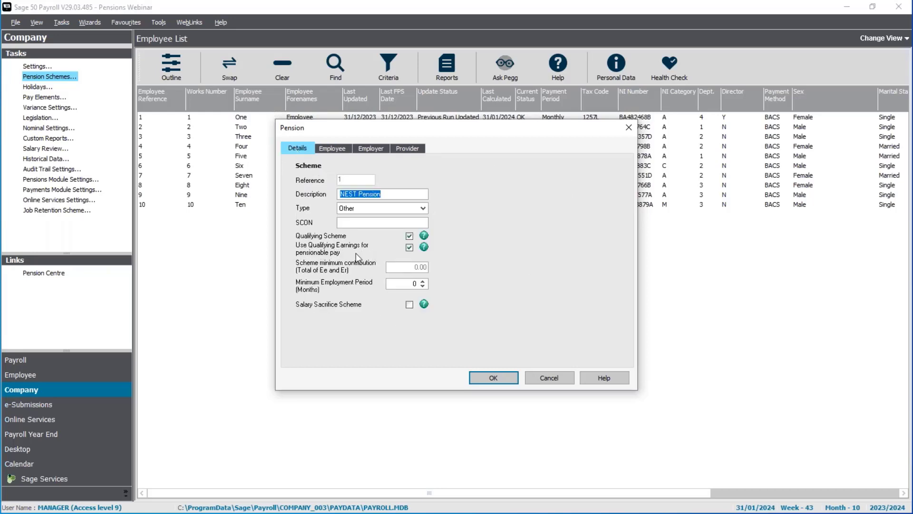
left_click(332, 148)
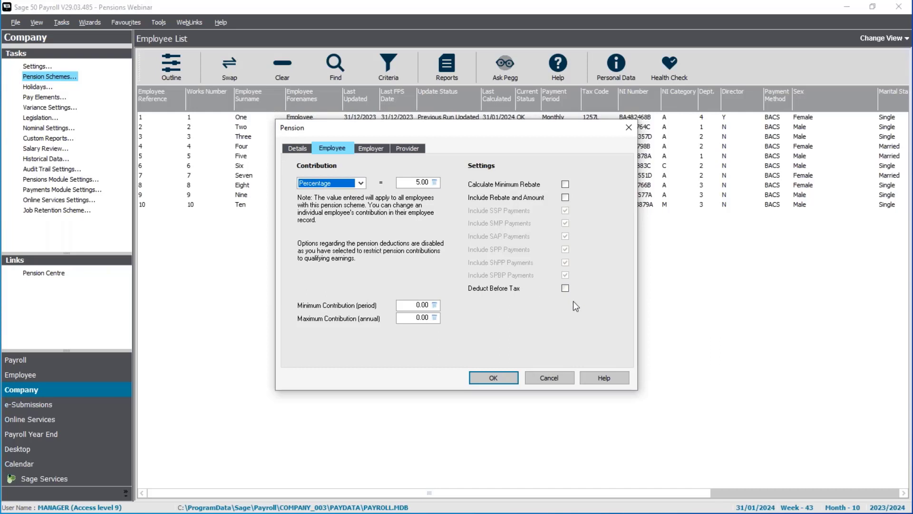
- Review the NEST scheme's employer contribution settings and its provider and administrator details
left_click(364, 148)
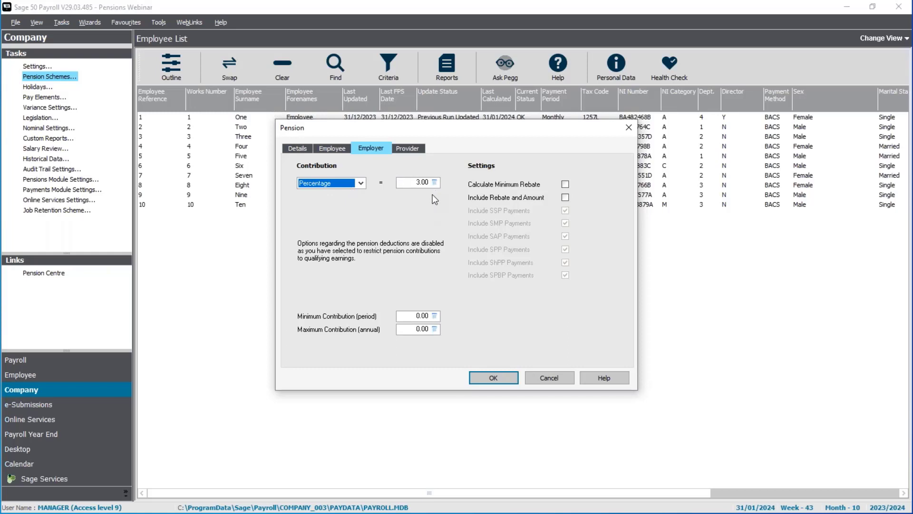
left_click(418, 148)
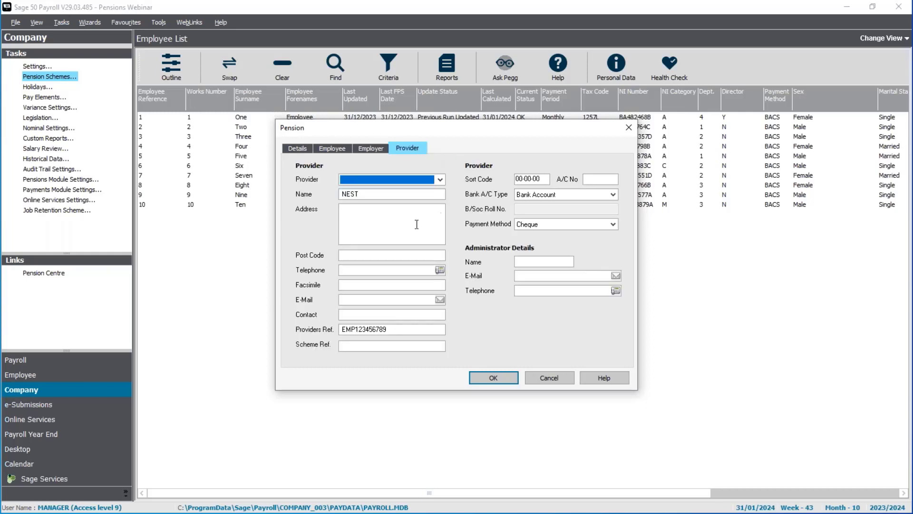
left_click(397, 209)
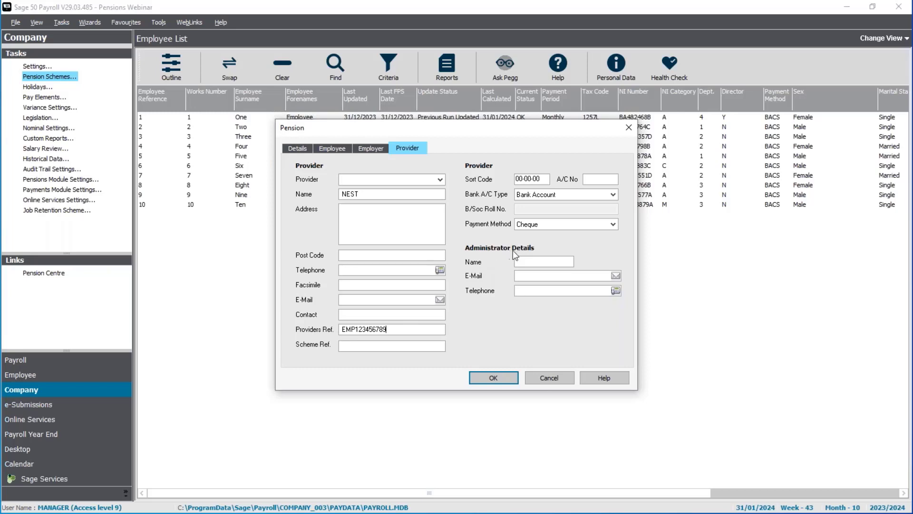
left_click(522, 291)
- Recheck the scheme's qualifying earnings and employee deduction settings, accept the scheme, and close the pension schemes list
left_click(300, 147)
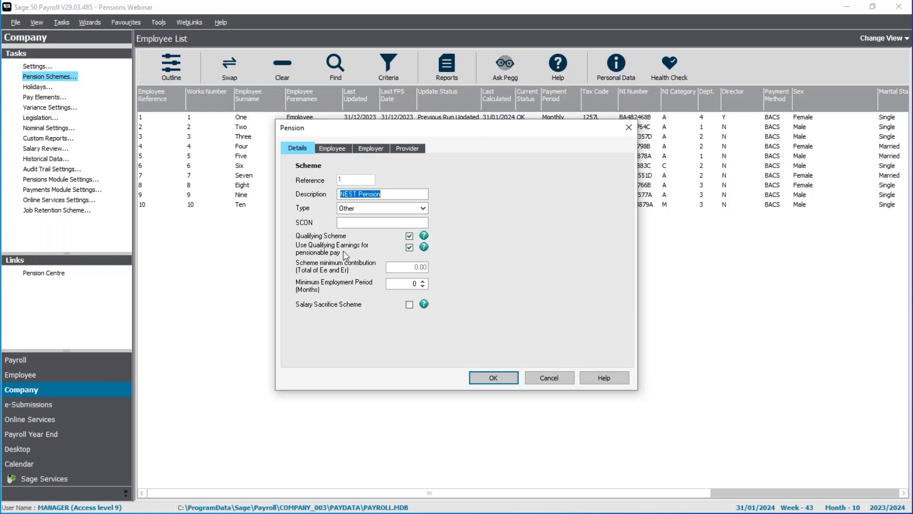
left_click(327, 150)
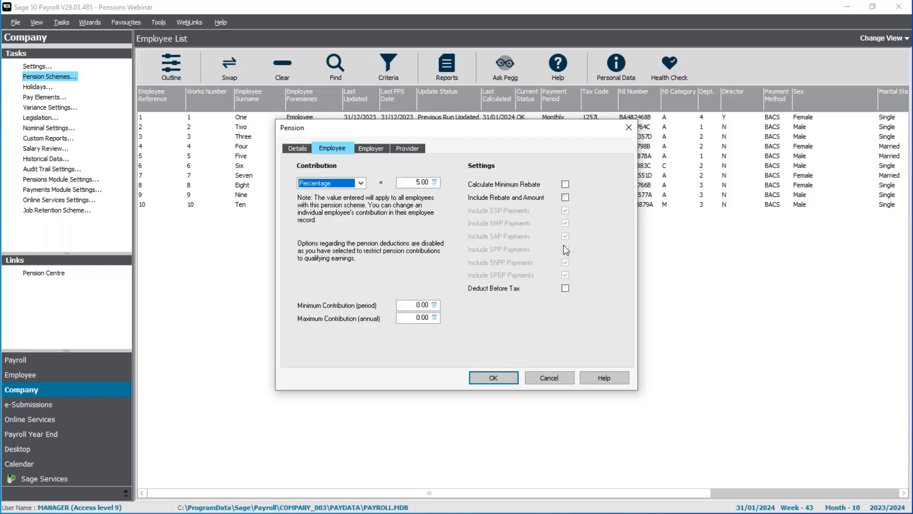
left_click(493, 377)
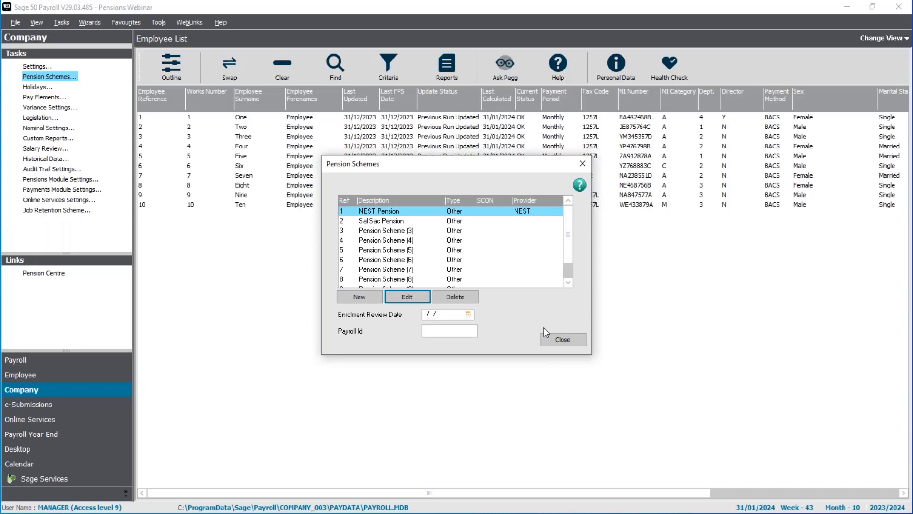
left_click(562, 339)
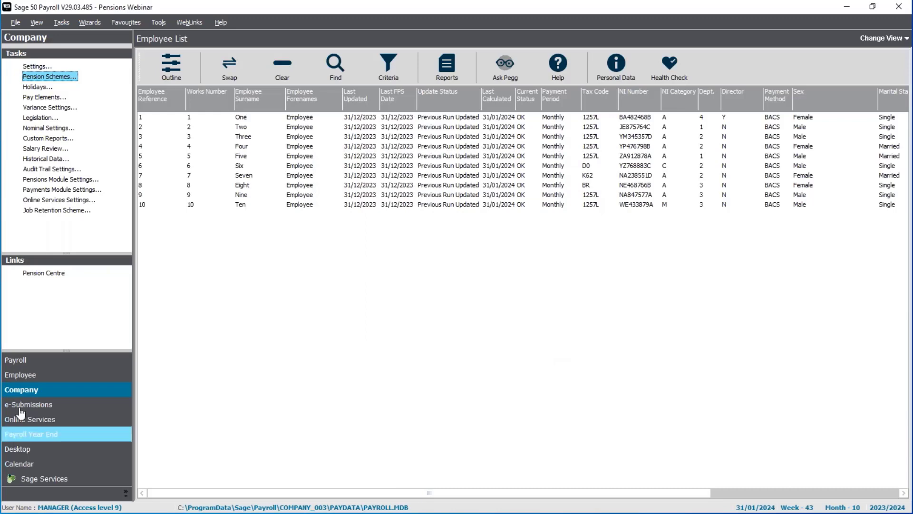
- Open the company pay elements and check what the Basic payment is subject to, exiting its settings without saving
left_click(38, 389)
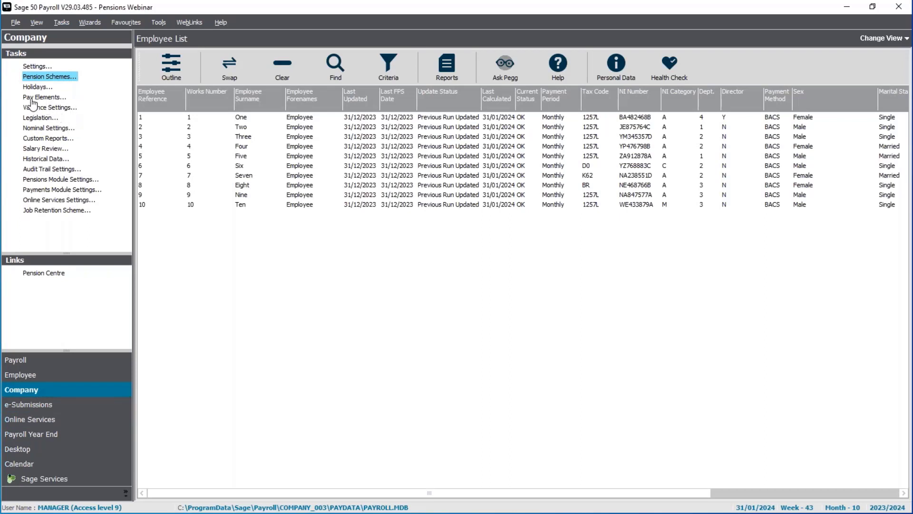
left_click(47, 98)
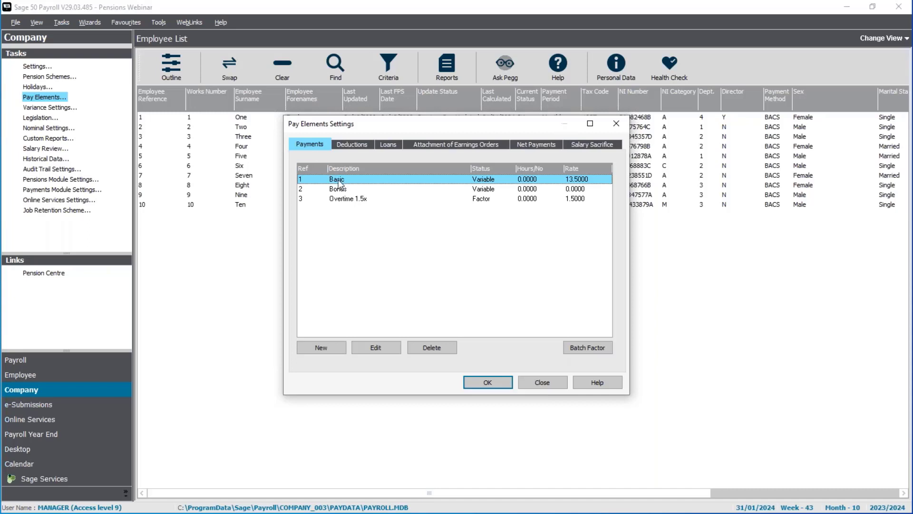
left_click(376, 348)
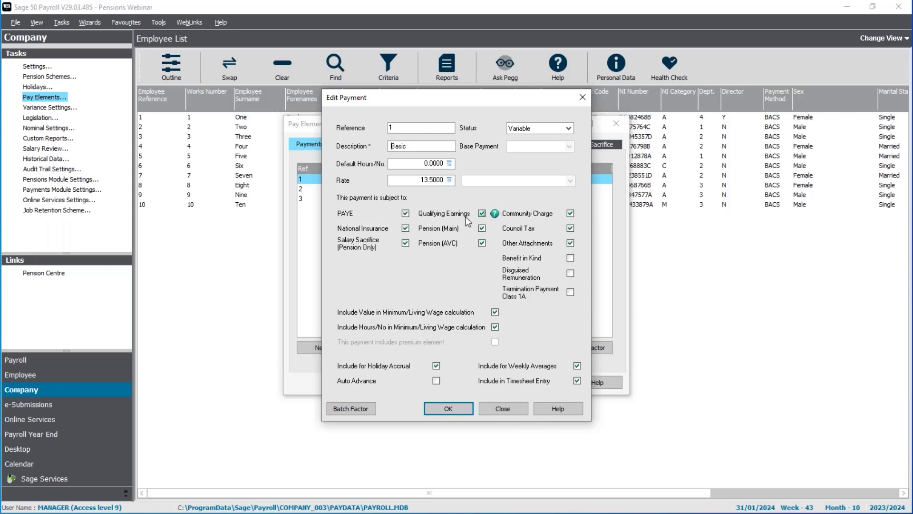
left_click(505, 409)
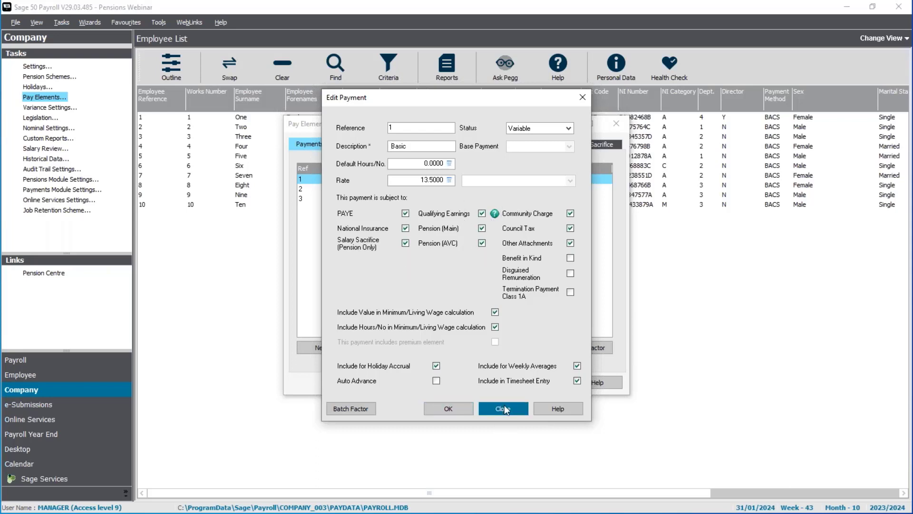
left_click(452, 304)
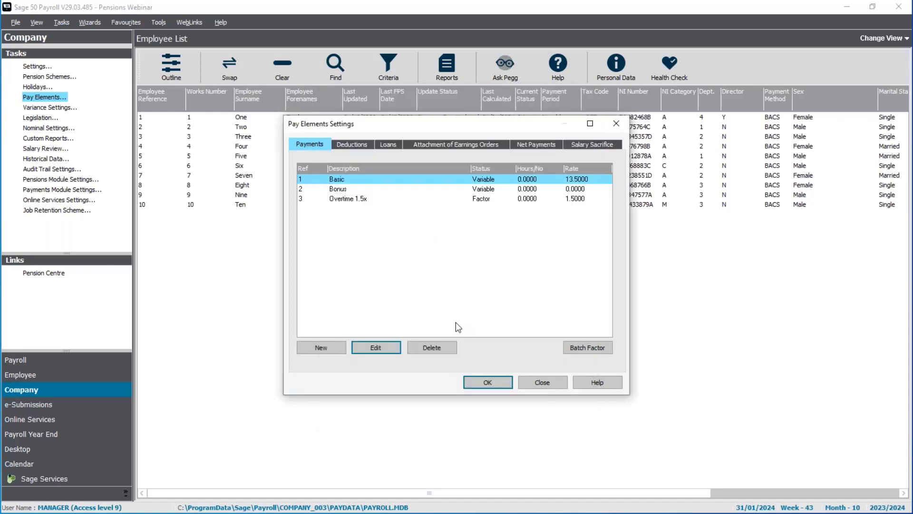
- Check which pension and earnings options the Bonus payment is subject to, and exit its settings without saving
left_click(345, 189)
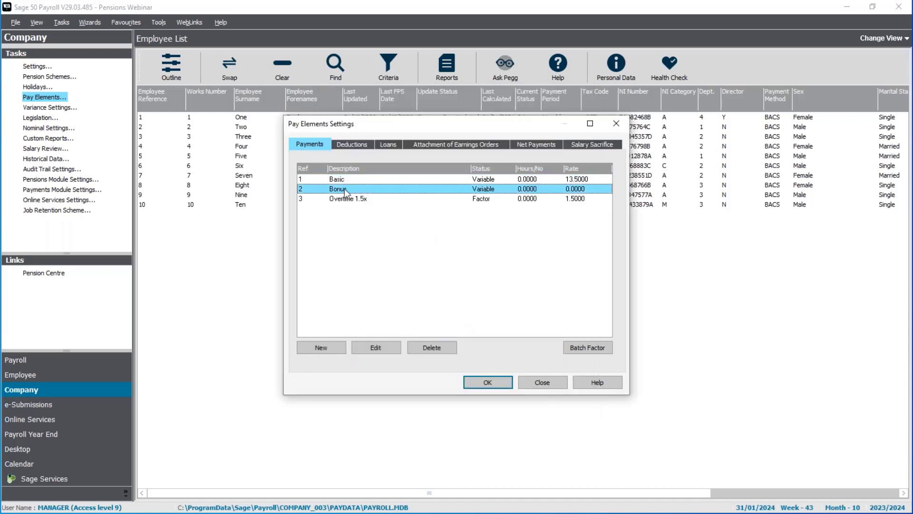
left_click(376, 347)
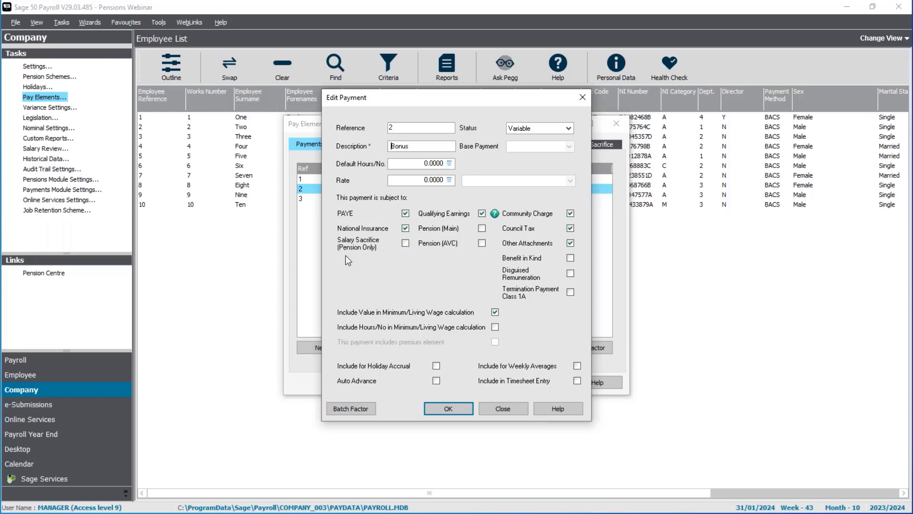
left_click(499, 407)
left_click(454, 304)
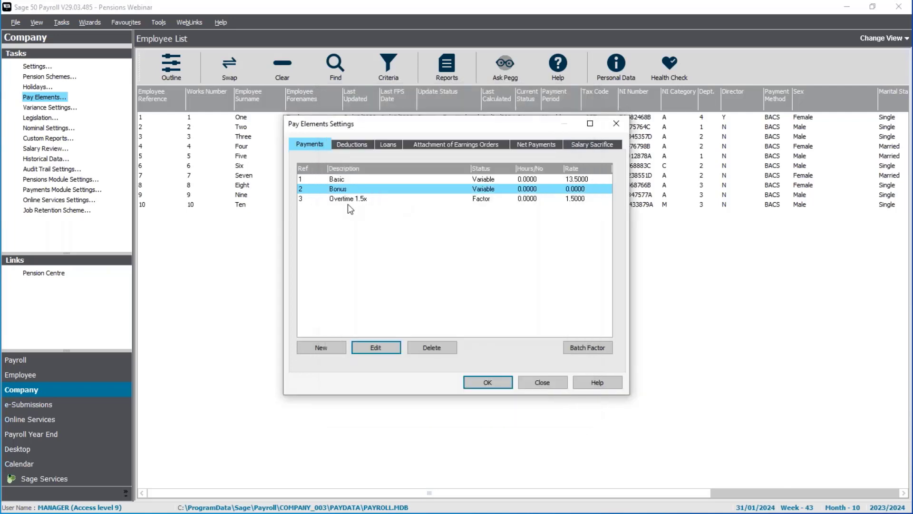
- Check what the Overtime 1.5x payment is subject to, exit without saving, and accept the pay elements settings
double_click(348, 199)
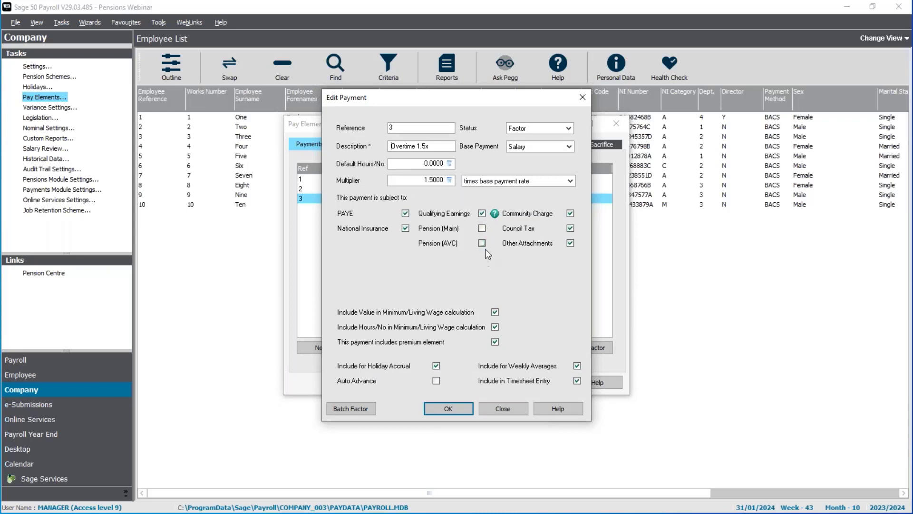
left_click(493, 409)
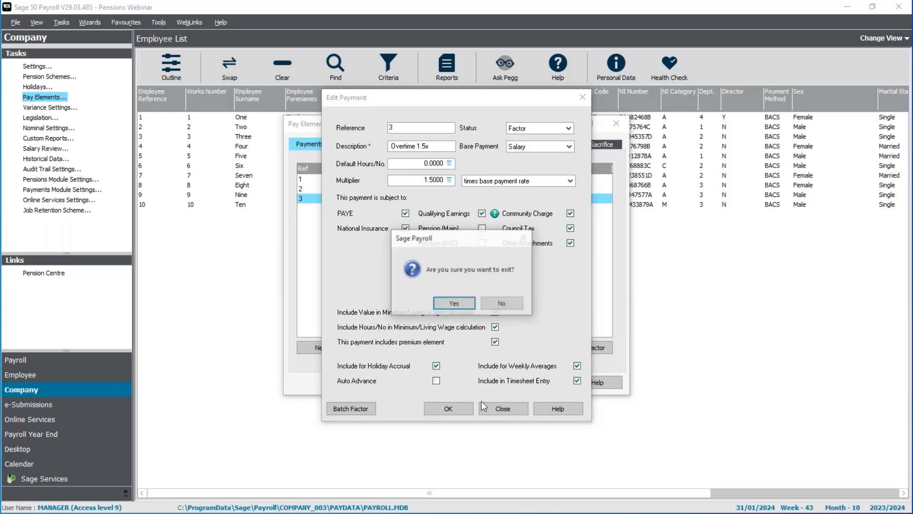
left_click(452, 304)
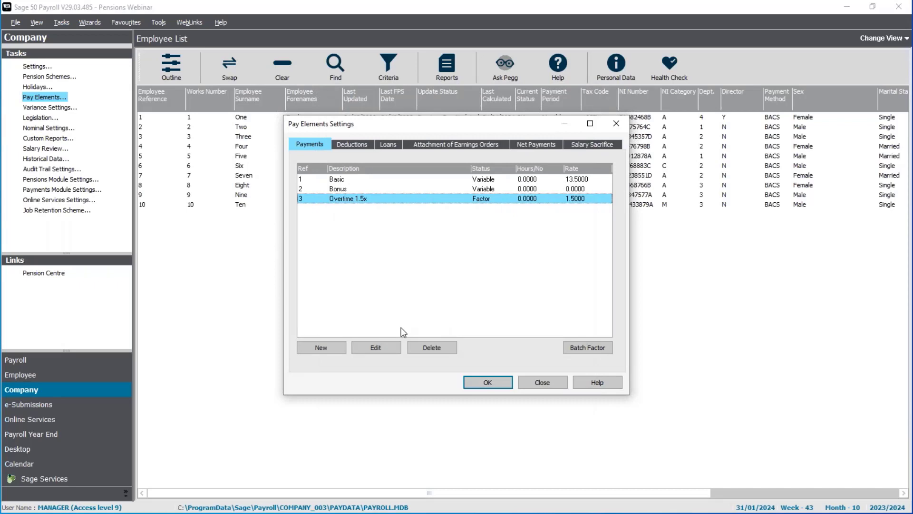
left_click(487, 382)
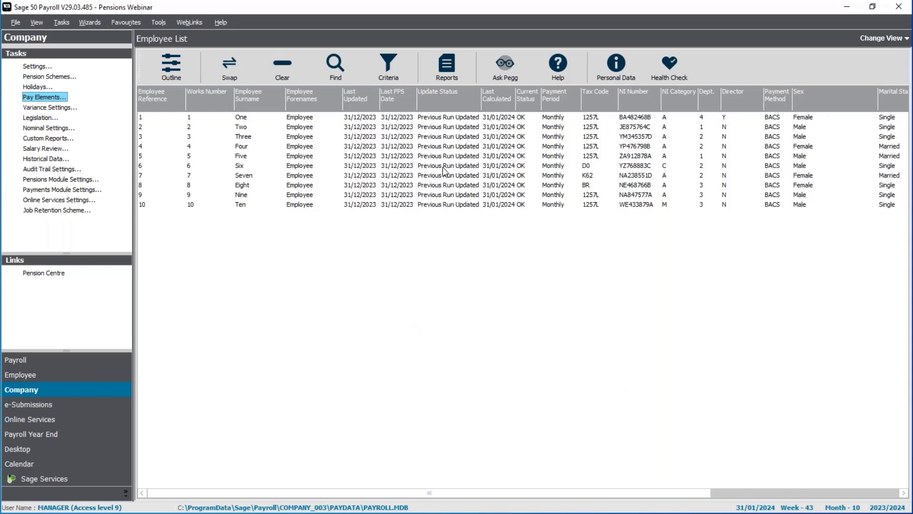
- Open the company reports and select the Payment Types report
left_click(456, 76)
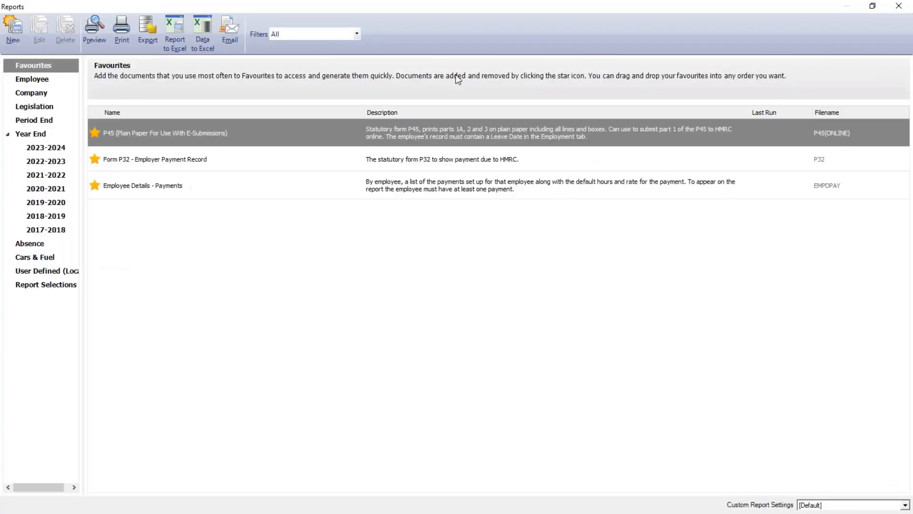
left_click(36, 95)
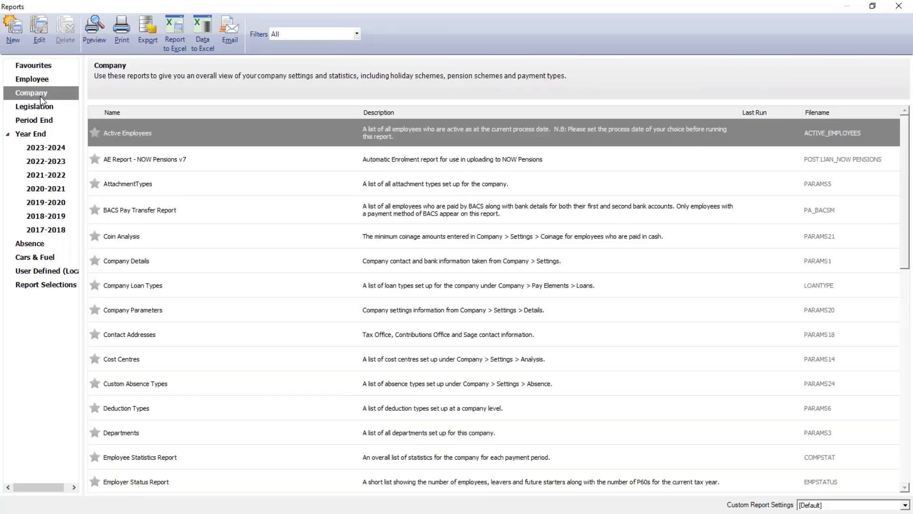
left_click(226, 310)
scroll(224, 307, "down", 4)
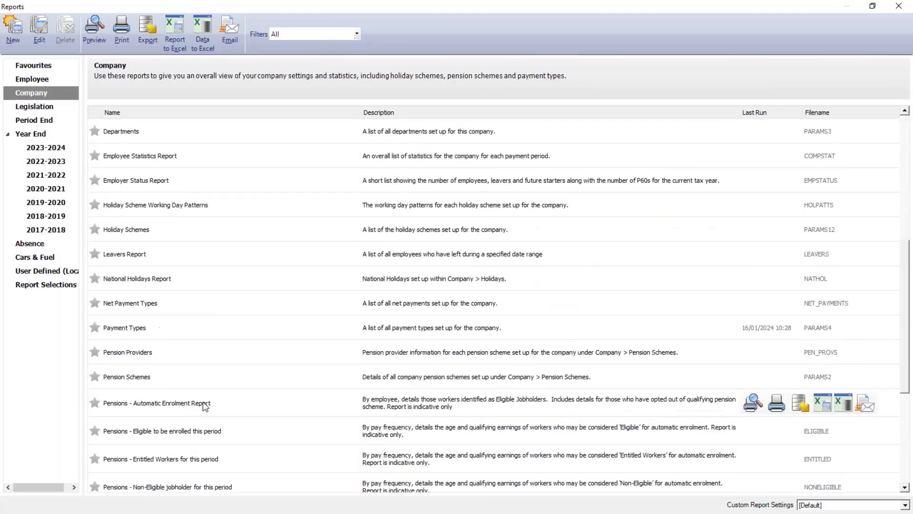
left_click(144, 335)
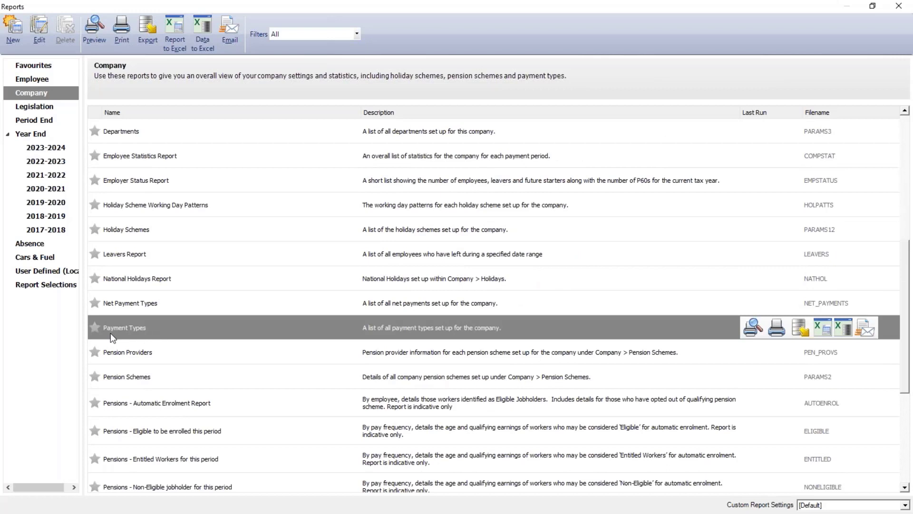
- Preview the Payment Types report, enlarge it to check which payments are pensionable, and close the preview and the reports
double_click(150, 333)
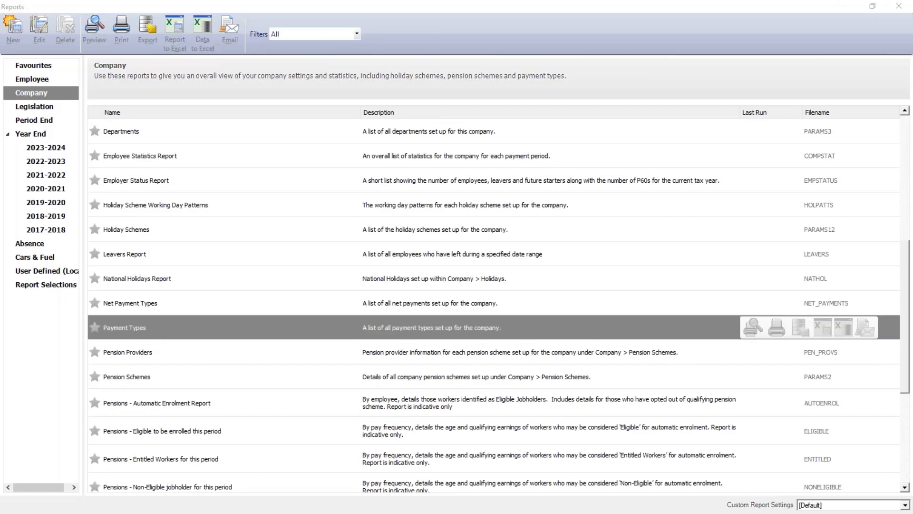
double_click(576, 81)
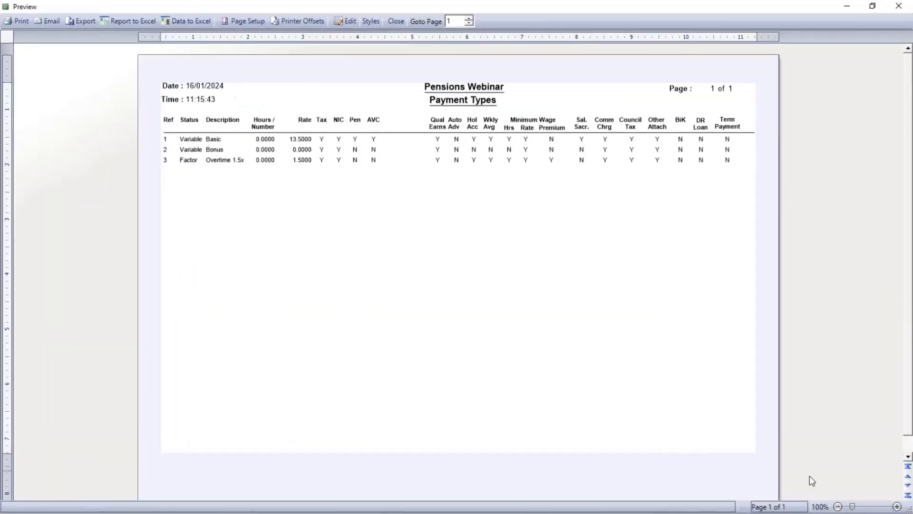
left_click(880, 508)
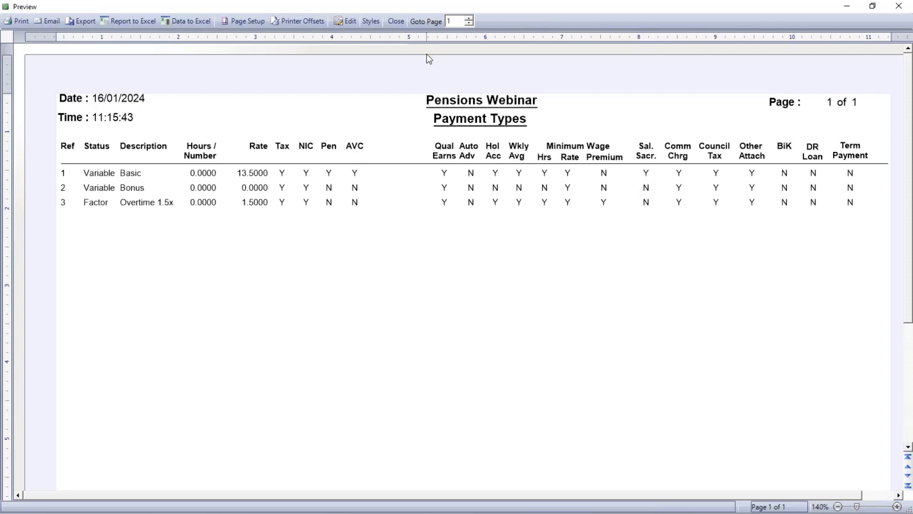
left_click(401, 22)
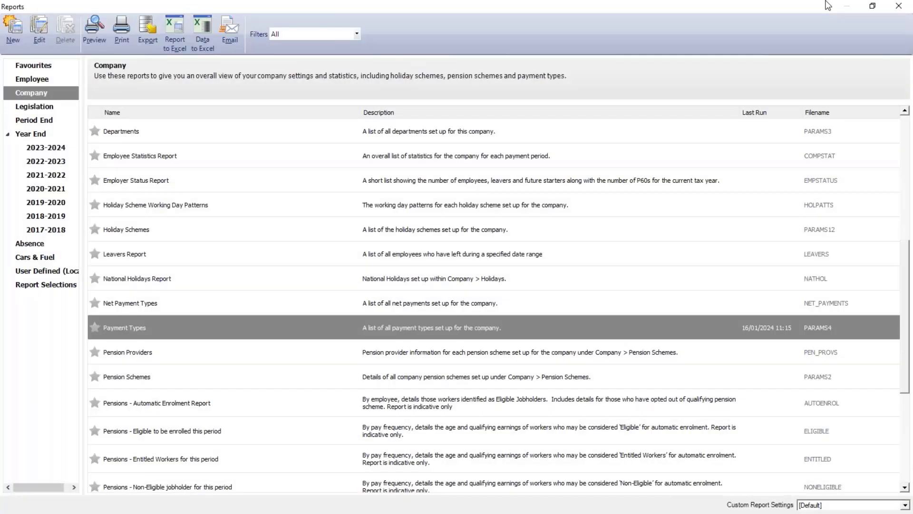
left_click(898, 6)
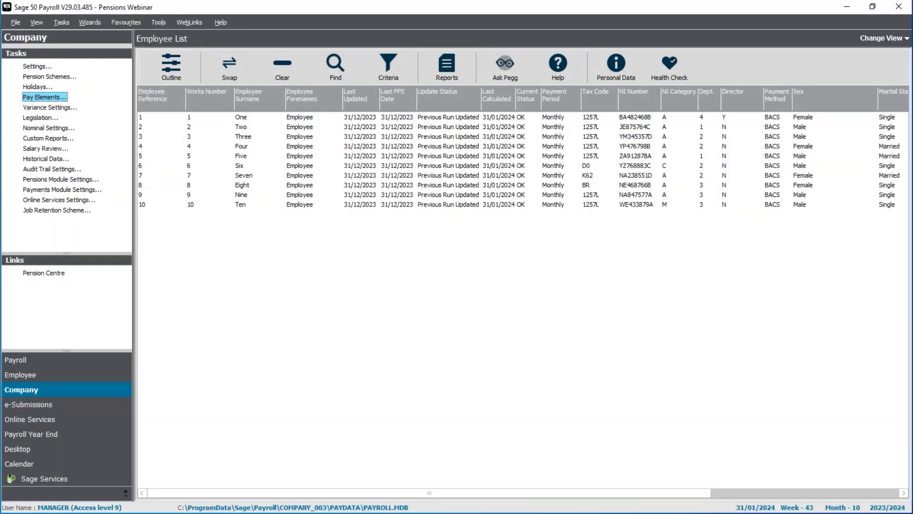
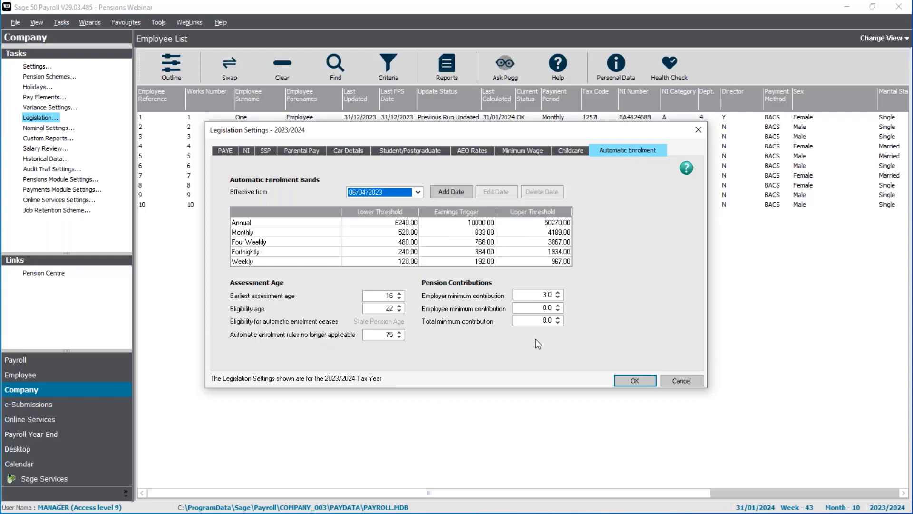
- Exit the legislation settings without saving and check employee 7's salary and contracted hours, cancelling the salary details
left_click(681, 380)
left_click(461, 310)
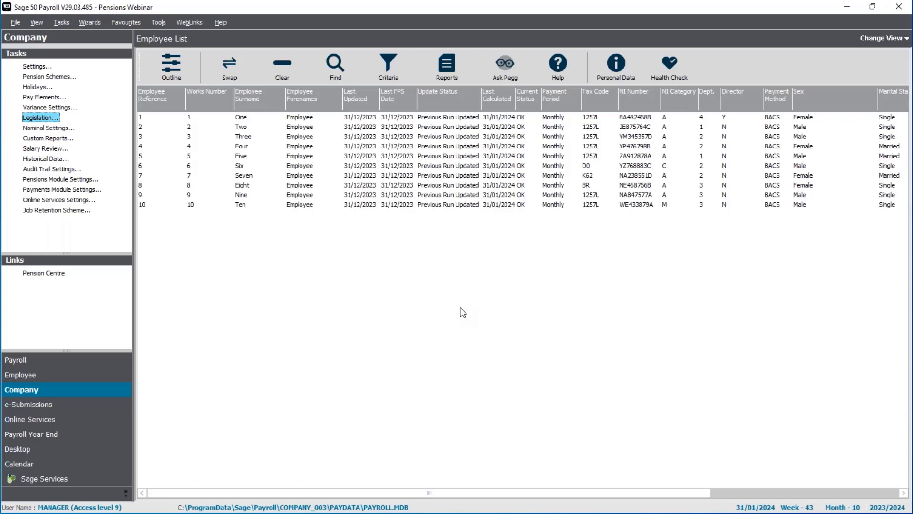
double_click(325, 176)
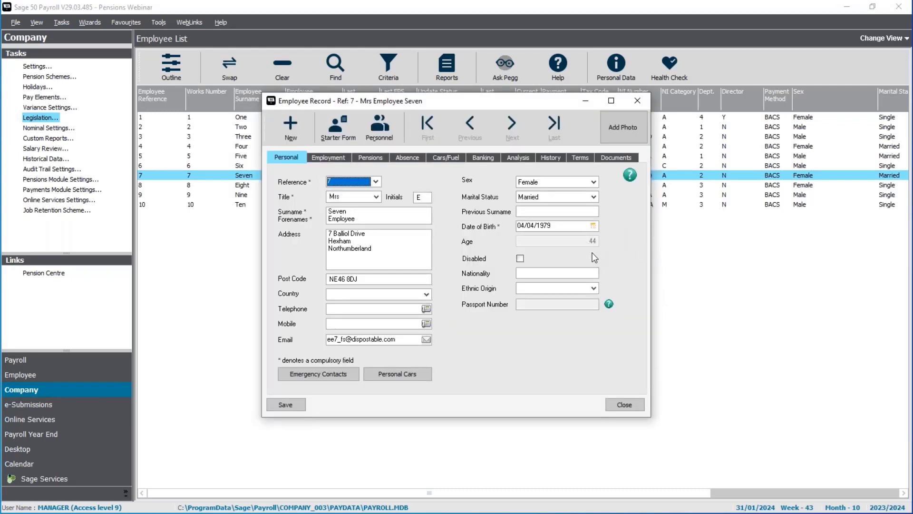
left_click(327, 158)
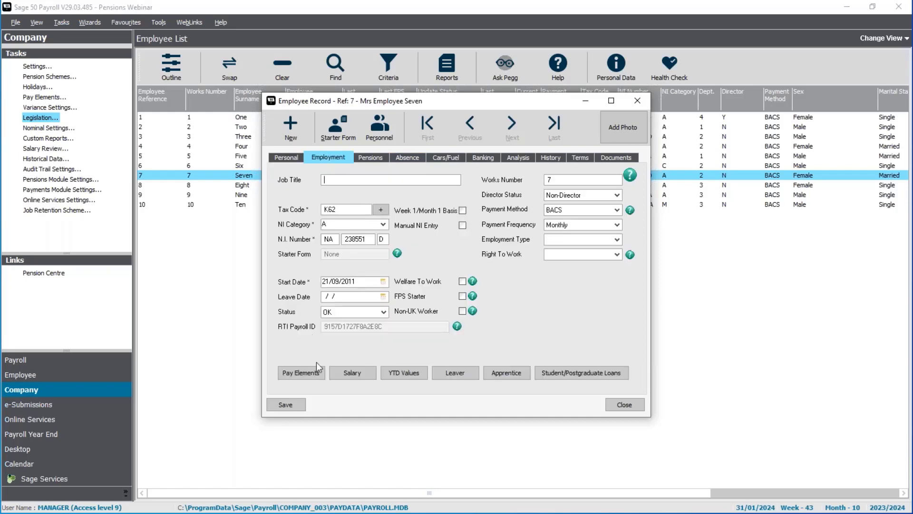
left_click(356, 372)
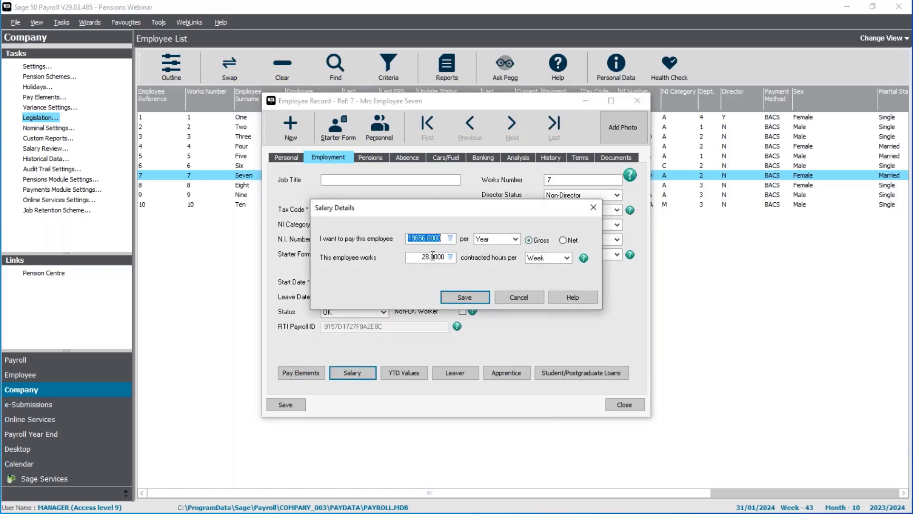
left_click(530, 298)
- Review employee 7's pay history for the tax year, including the 31/12/2023 entry, and close the record
left_click(551, 157)
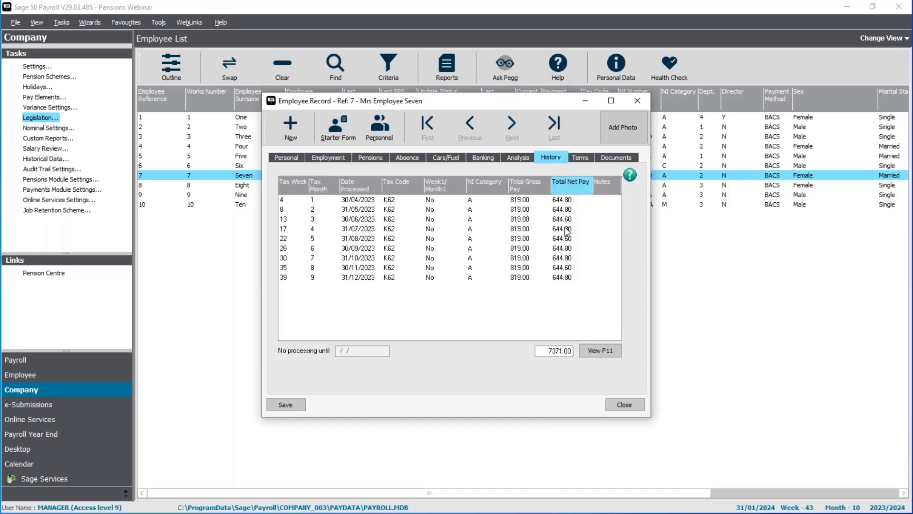
left_click(508, 279)
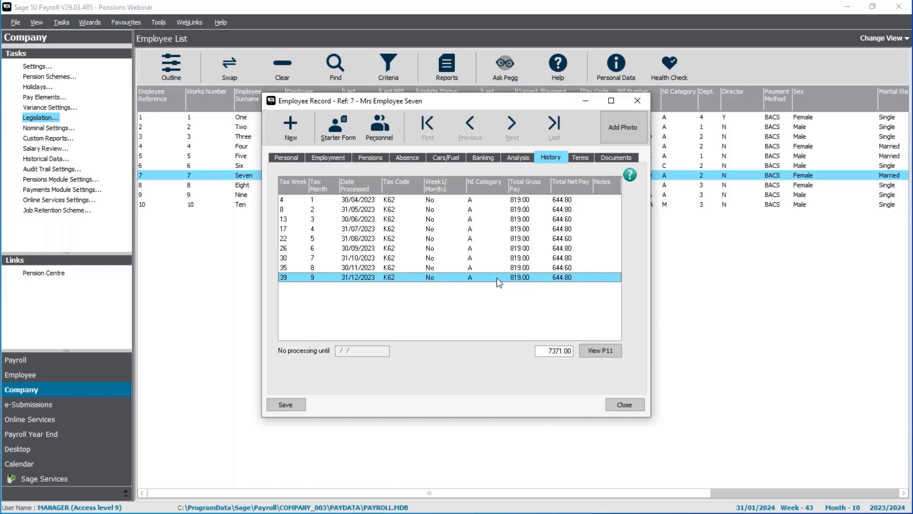
left_click(625, 406)
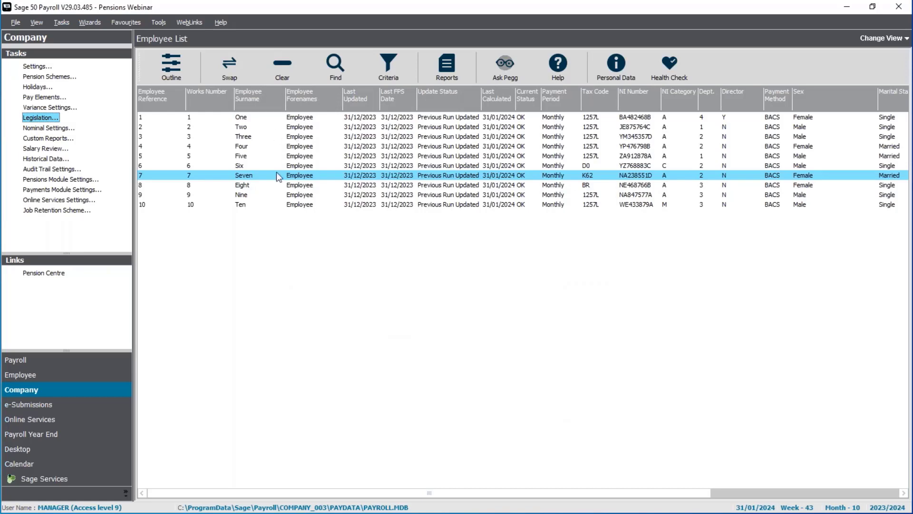
- Reopen employee 7's record and add a pension using the NEST Pension scheme
right_click(265, 175)
left_click(271, 208)
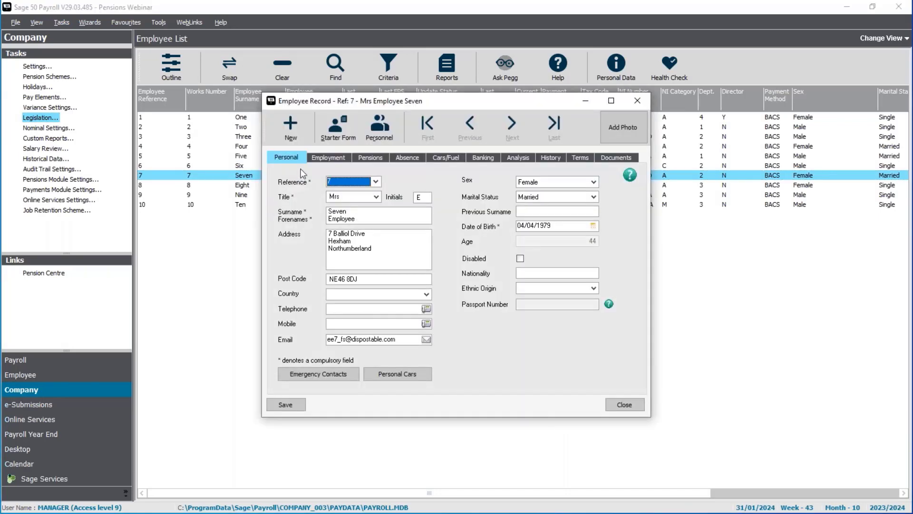
left_click(378, 160)
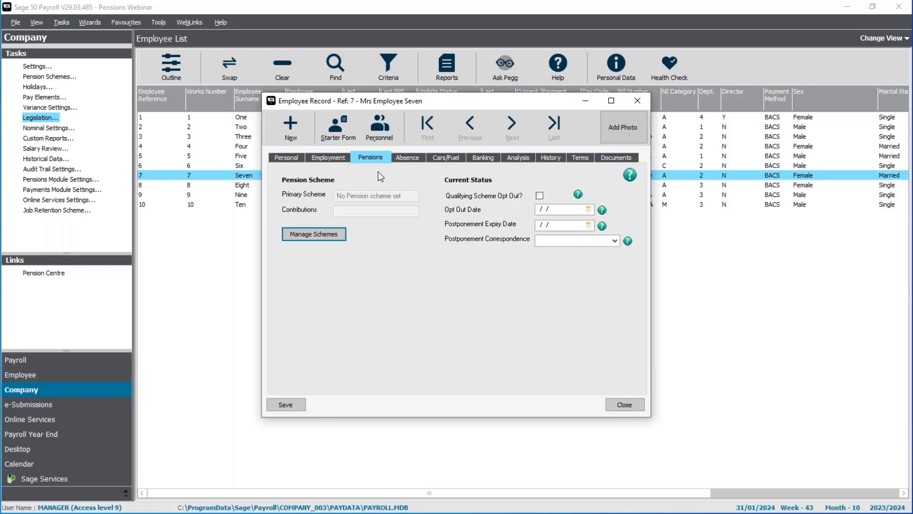
left_click(334, 236)
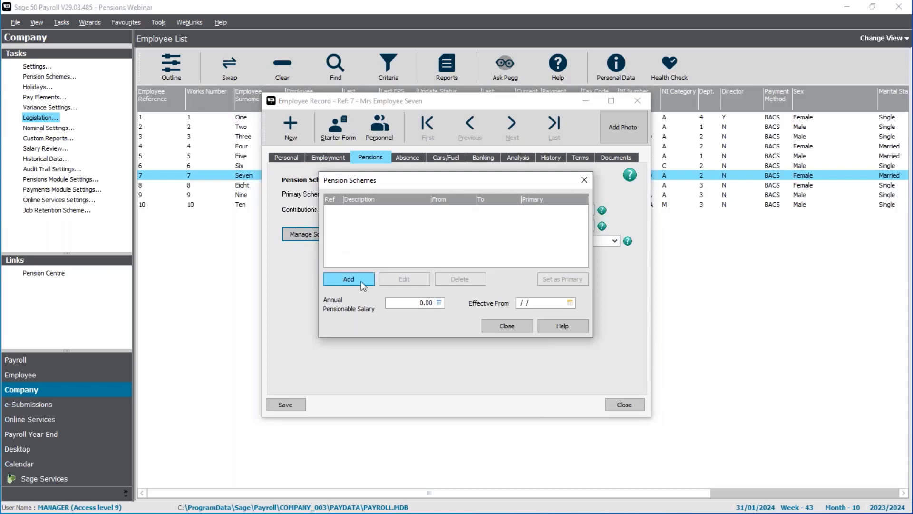
left_click(361, 281)
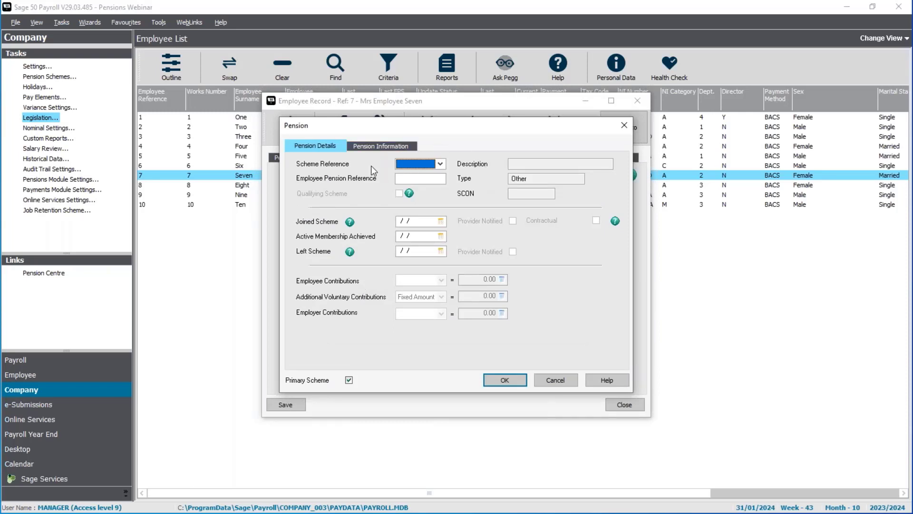
left_click(441, 163)
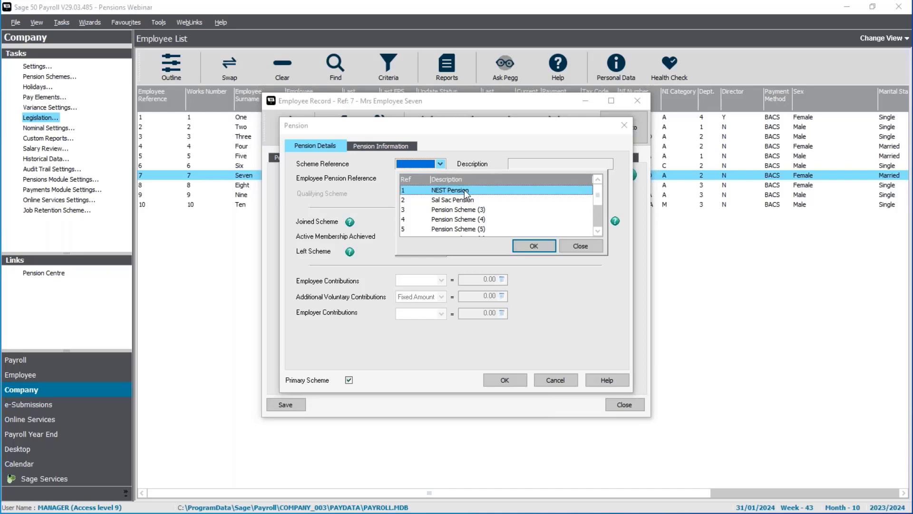
double_click(466, 191)
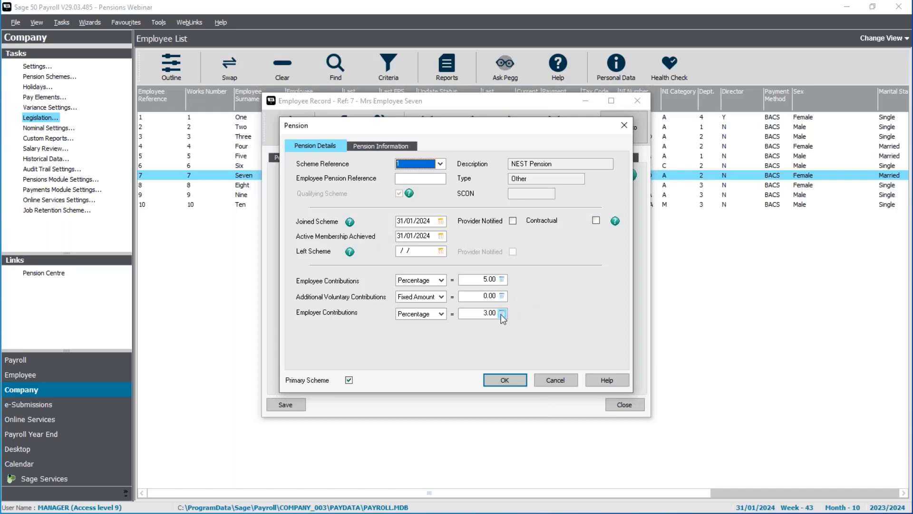
- Check the employee and employer contribution percentages, accept the NEST Pension, and save and close employee 7's record
left_click(479, 281)
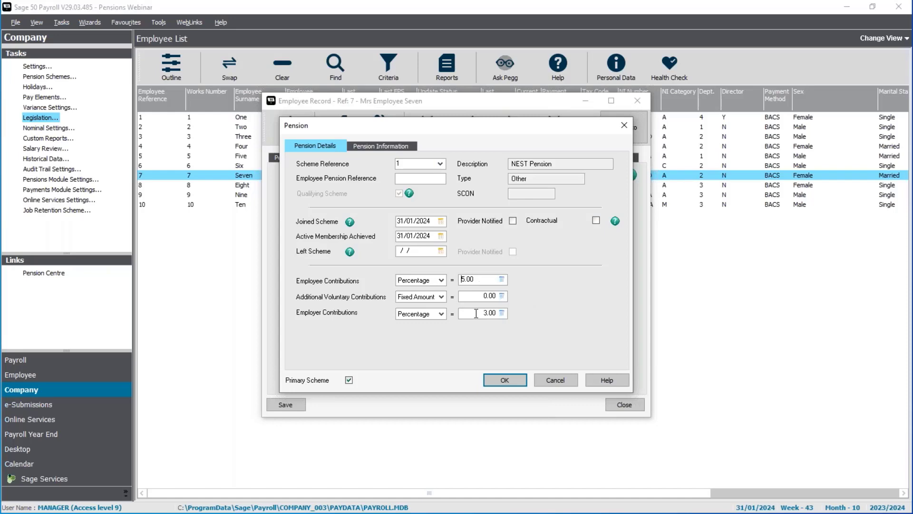
left_click(476, 314)
left_click(476, 282)
left_click(476, 316)
left_click(499, 381)
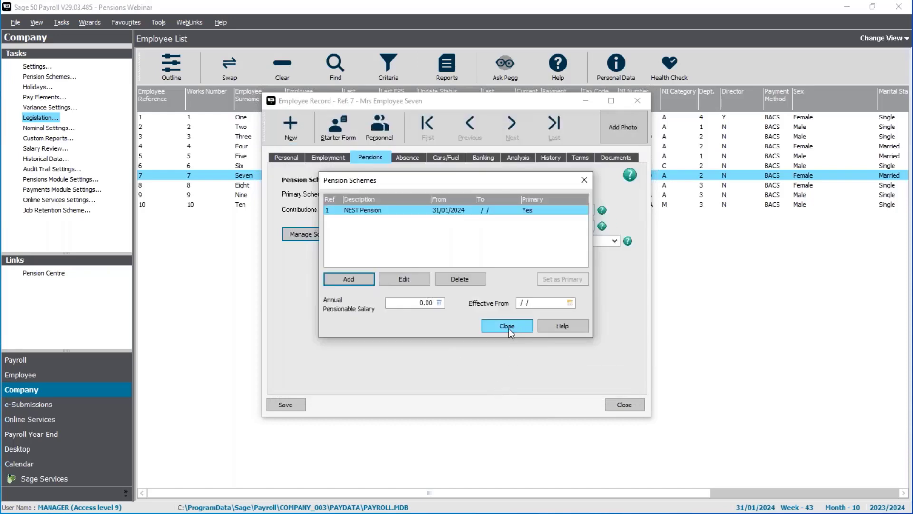
left_click(508, 328)
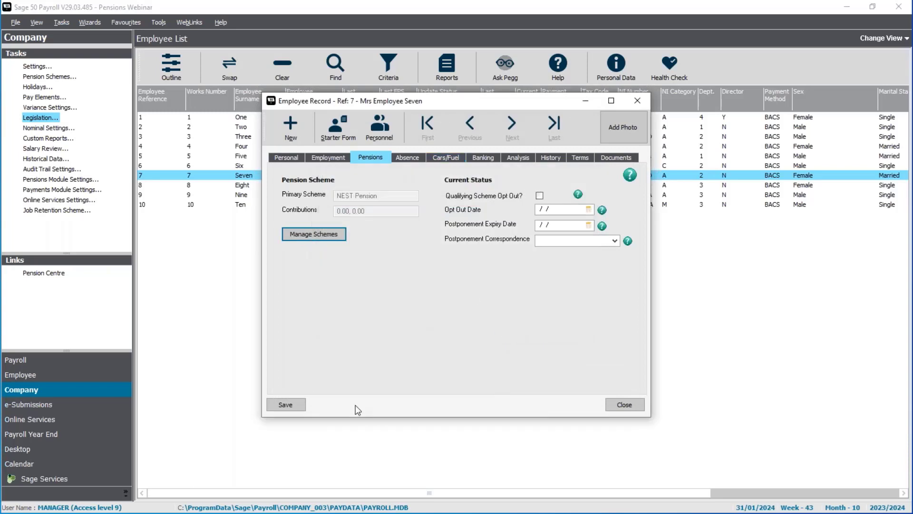
left_click(297, 403)
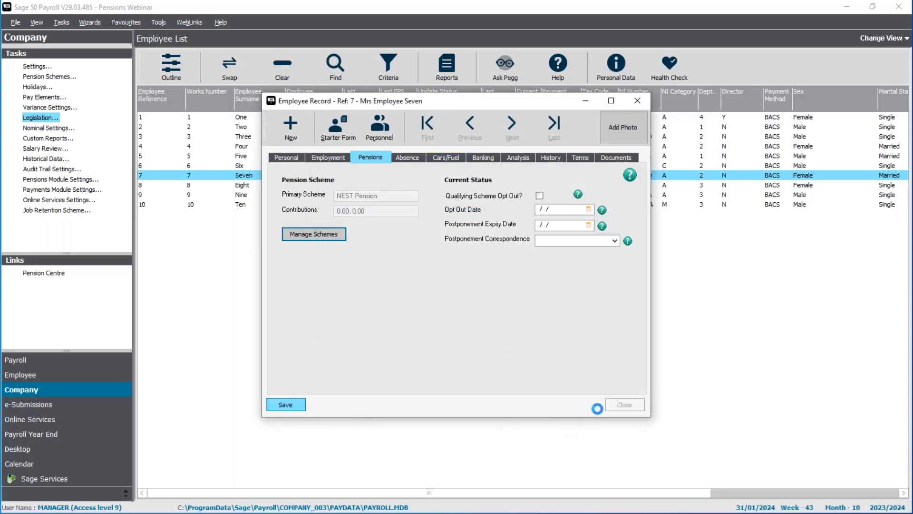
left_click(625, 406)
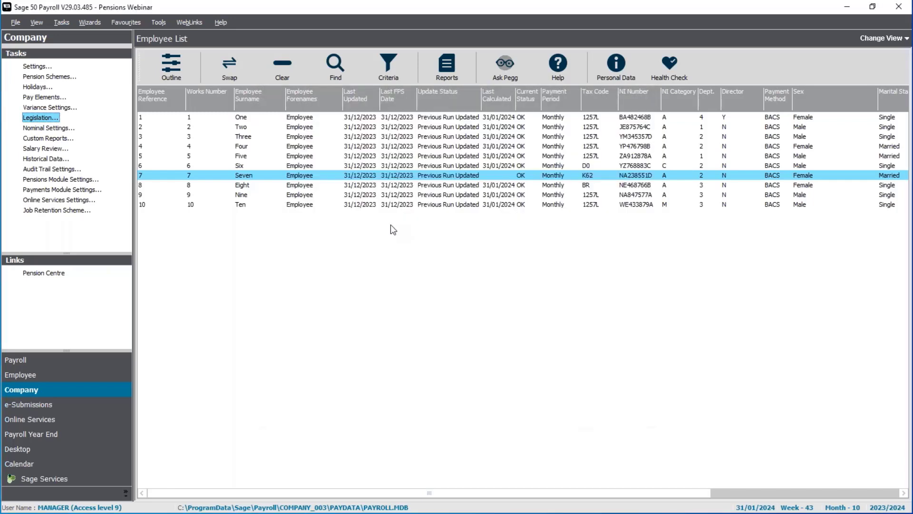
- Start entering payments for employee 7 without checking for legislation updates, and review the payment summary's pension contributions
left_click(57, 361)
left_click(38, 117)
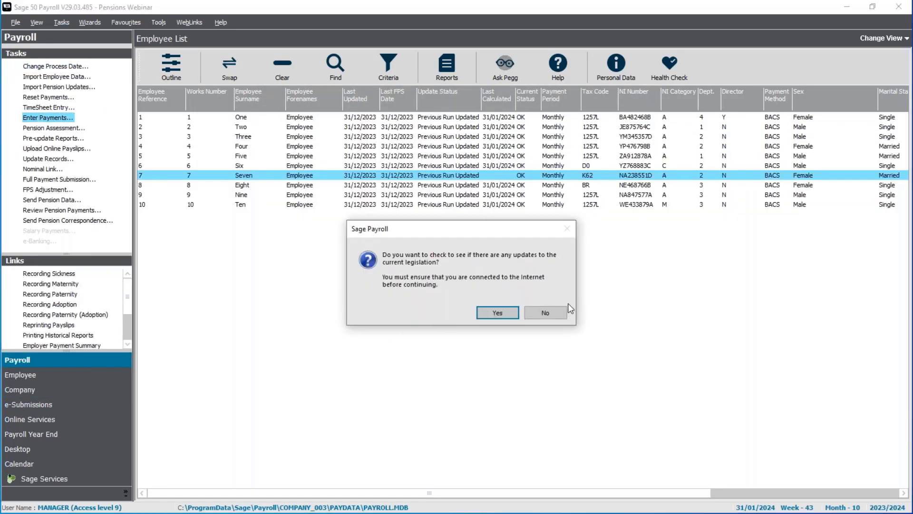
left_click(546, 312)
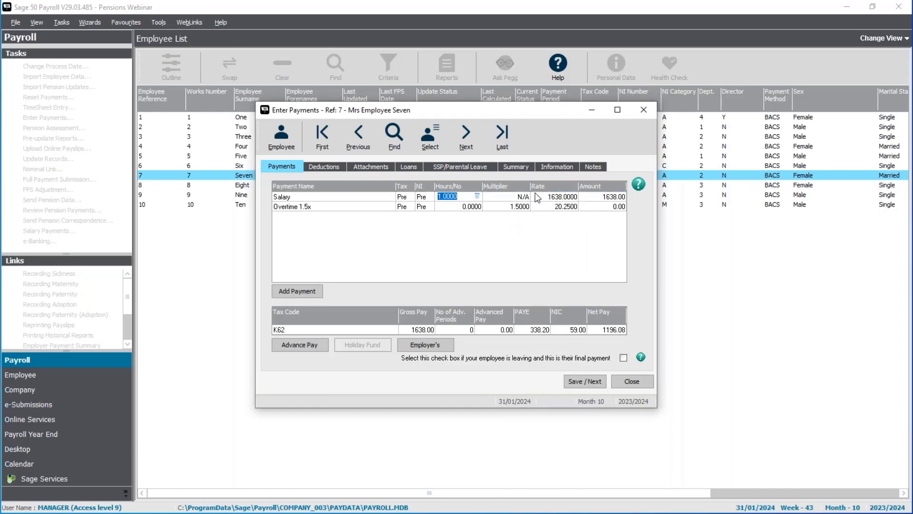
left_click(515, 167)
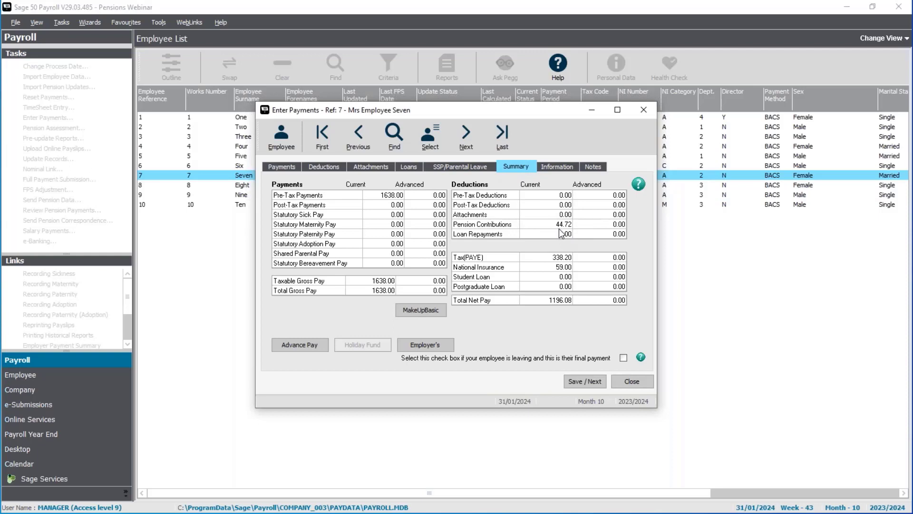
- Check the employer's pension contribution for employee 7, accept it, save the payments and close payment entry
left_click(427, 346)
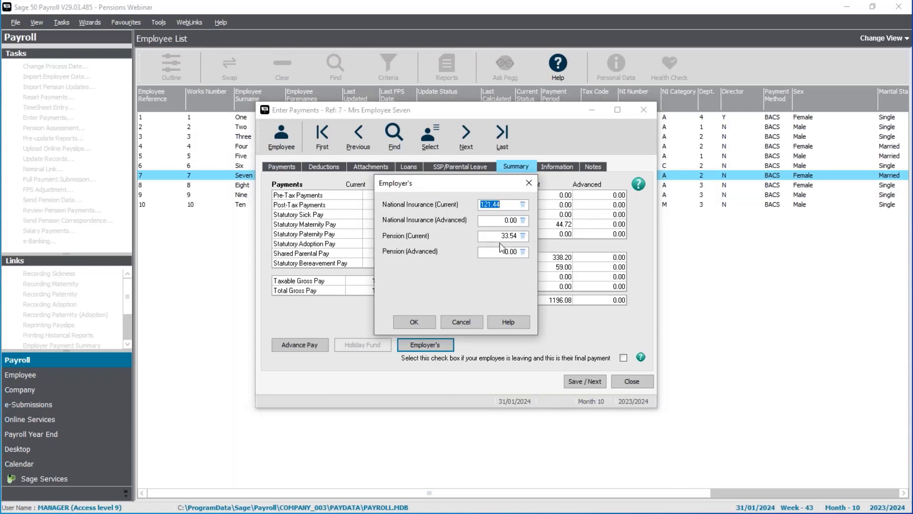
left_click(432, 323)
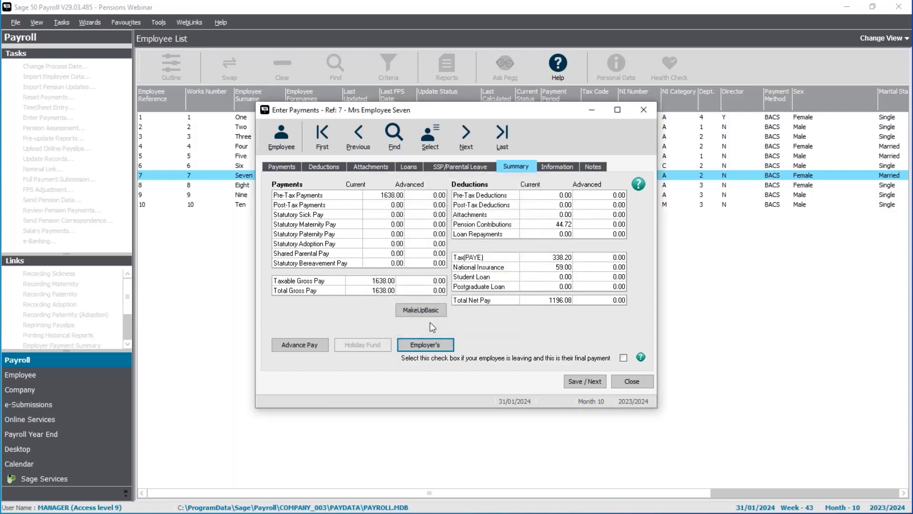
left_click(593, 383)
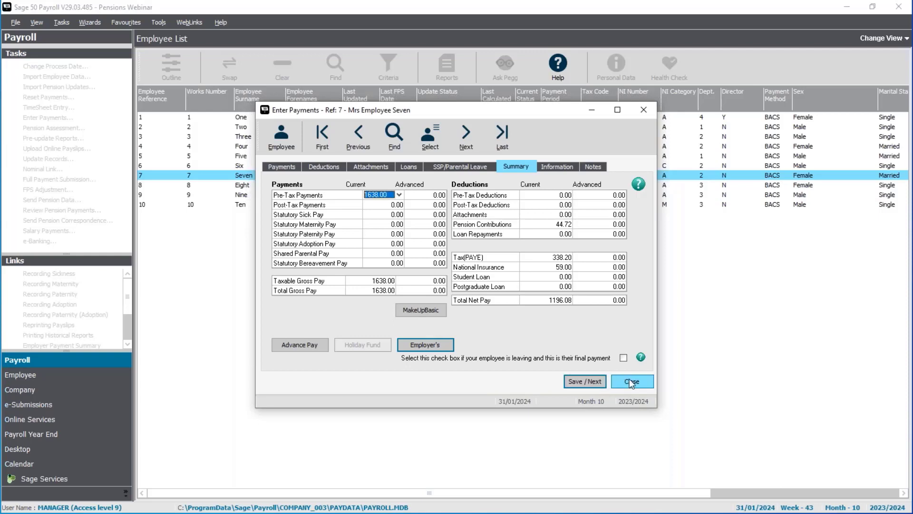
left_click(629, 379)
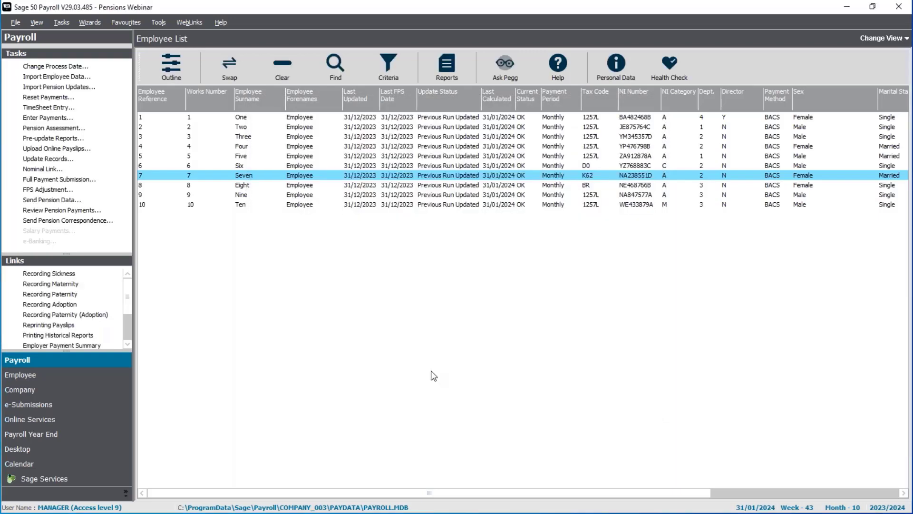
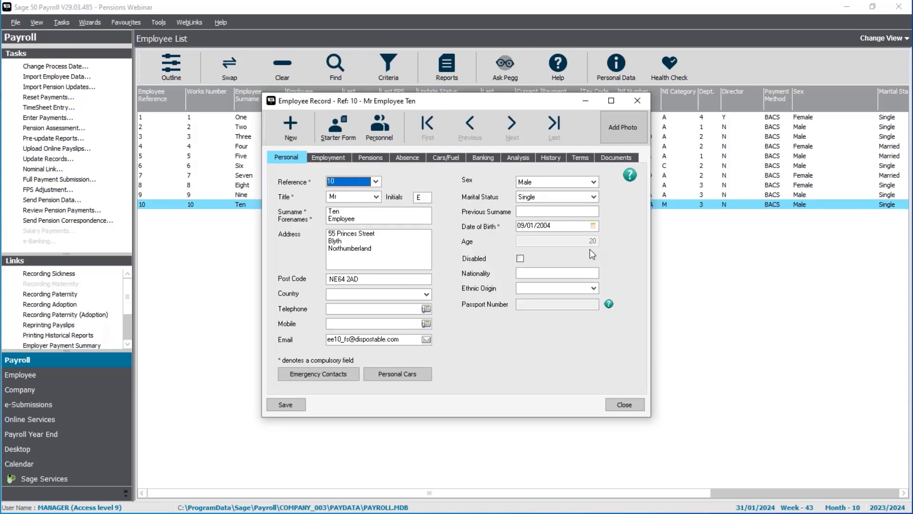
- Check employee 10's payment history and personal details, and add a pension to the record using the NEST Pension scheme
left_click(556, 157)
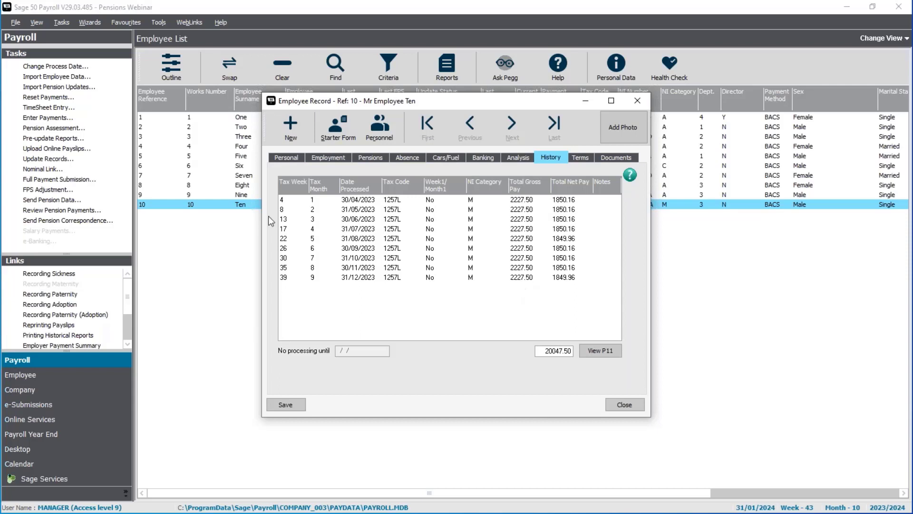
left_click(281, 159)
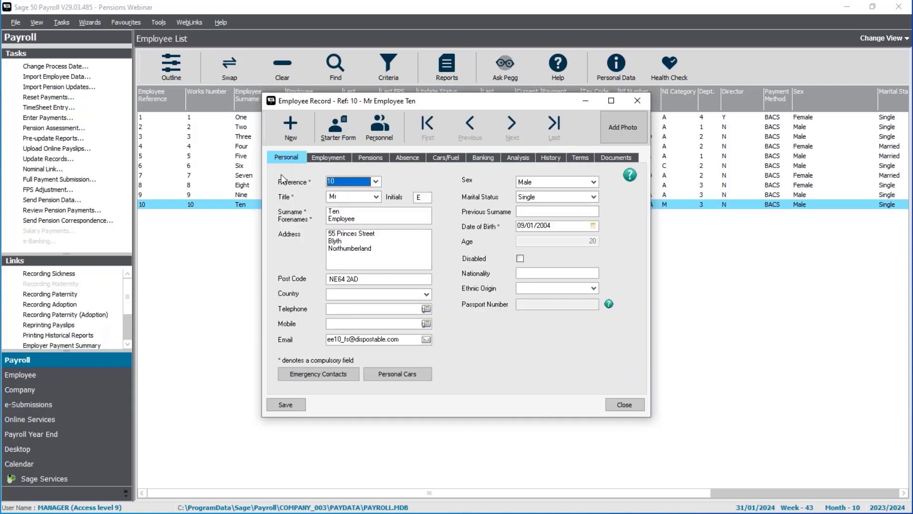
left_click(369, 159)
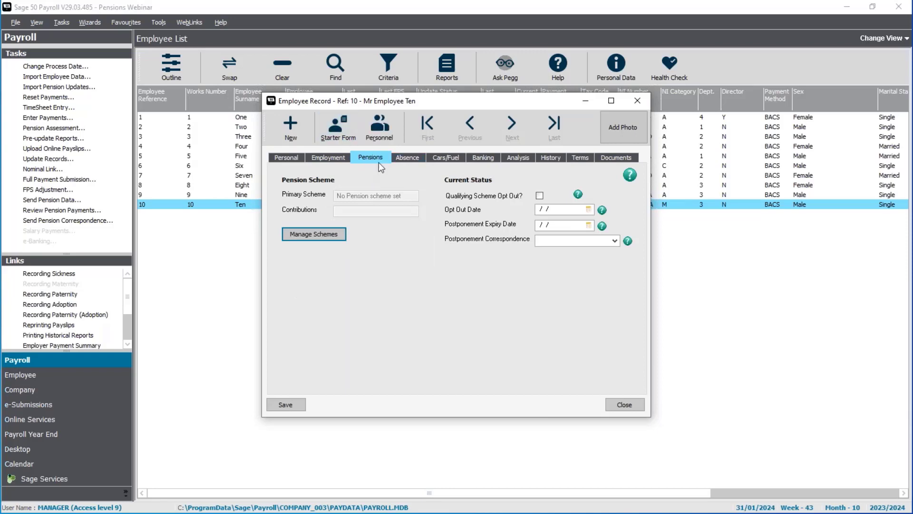
left_click(317, 240)
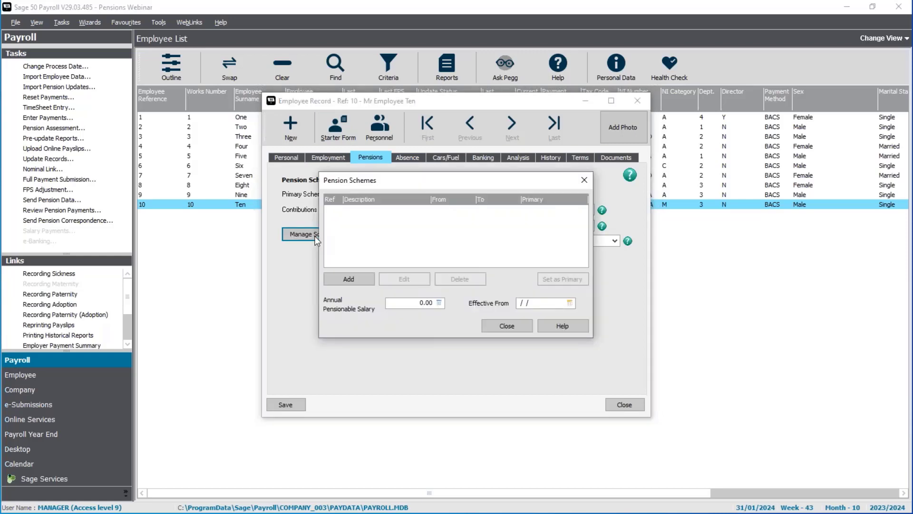
left_click(356, 284)
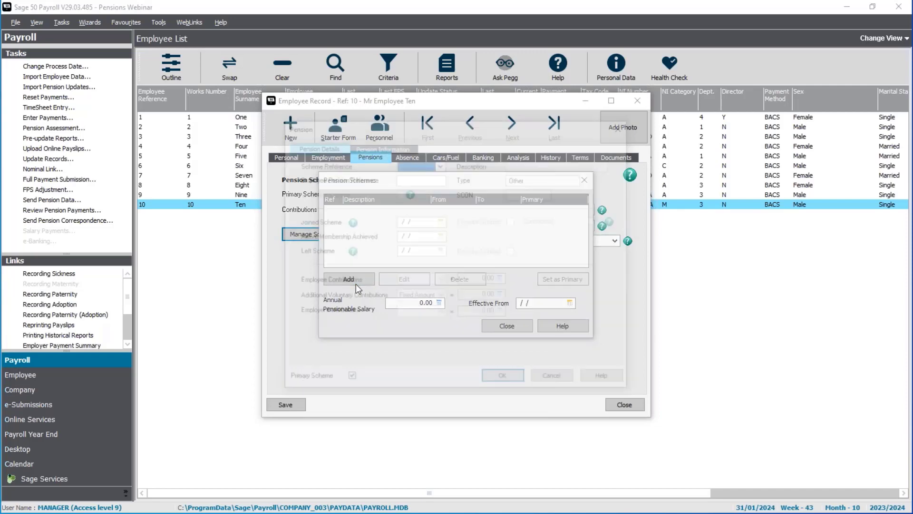
left_click(440, 164)
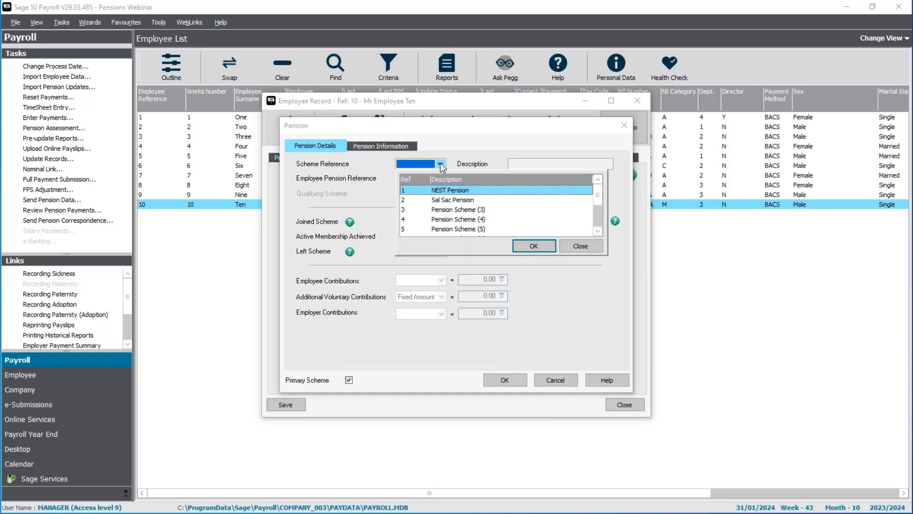
double_click(456, 191)
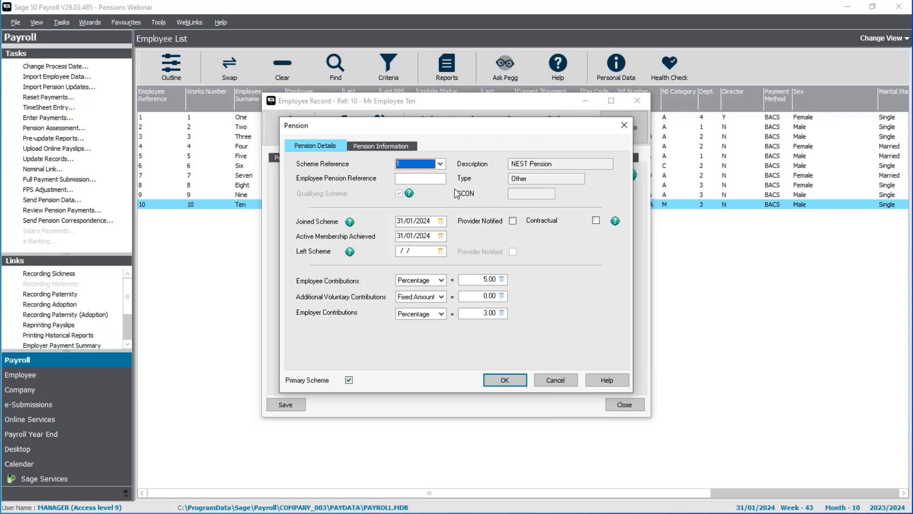
- Set both the Joined Scheme and Active Membership Achieved dates of employee 10's NEST Pension to 06/02/2024
left_click(444, 223)
left_click(482, 234)
left_click(434, 269)
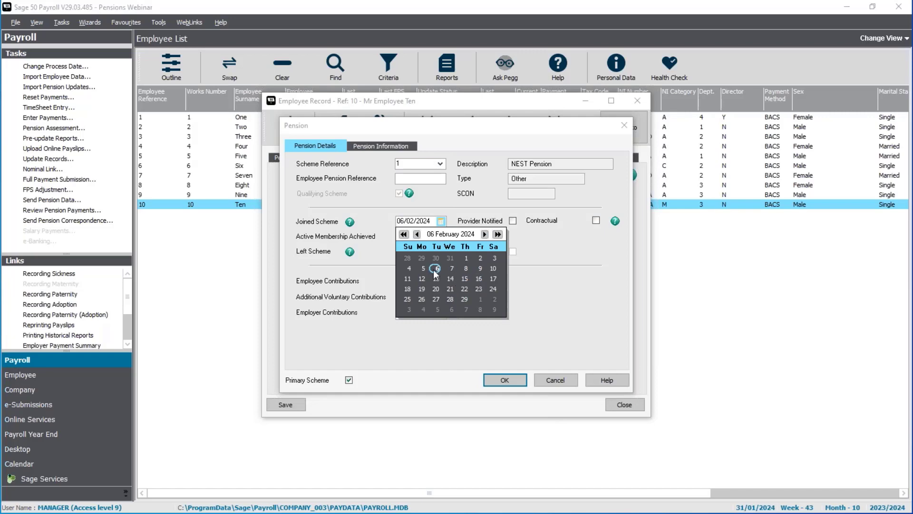
left_click(441, 236)
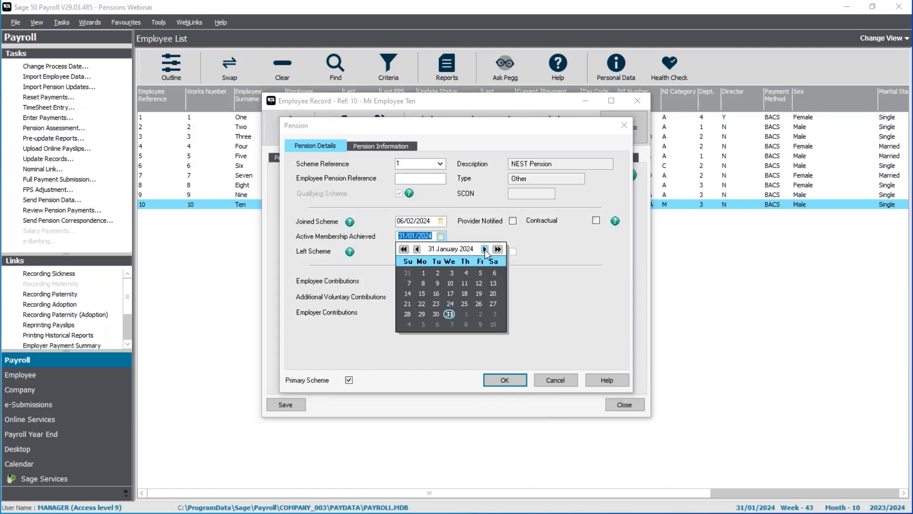
left_click(484, 249)
left_click(440, 285)
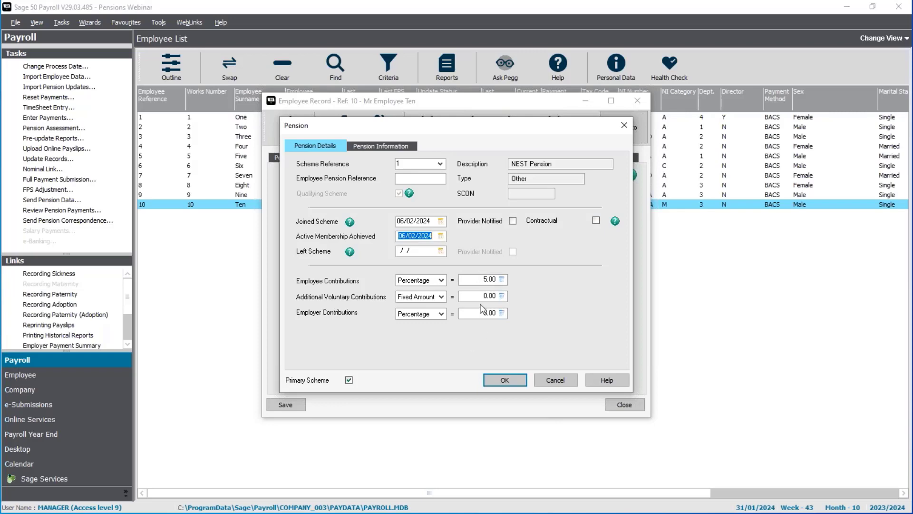
- Accept employee 10's NEST Pension details, and close the pension schemes list and the employee record
left_click(498, 380)
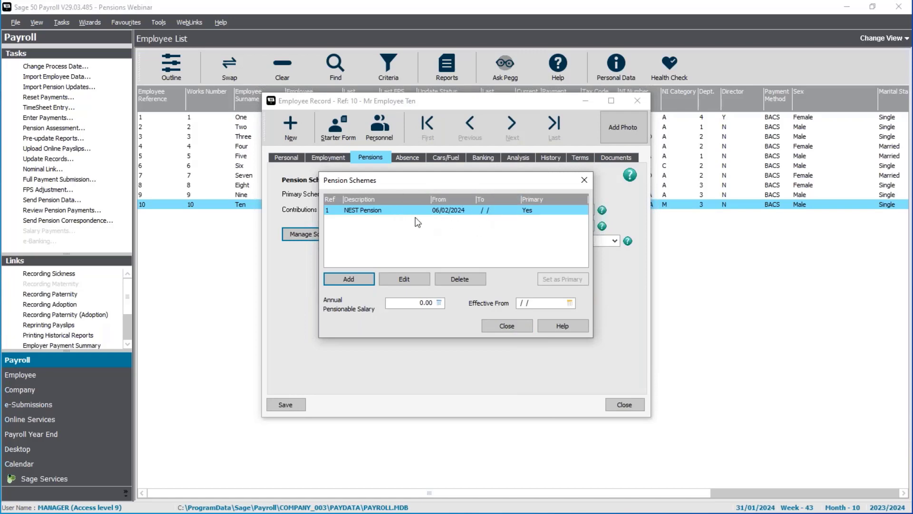
left_click(501, 330)
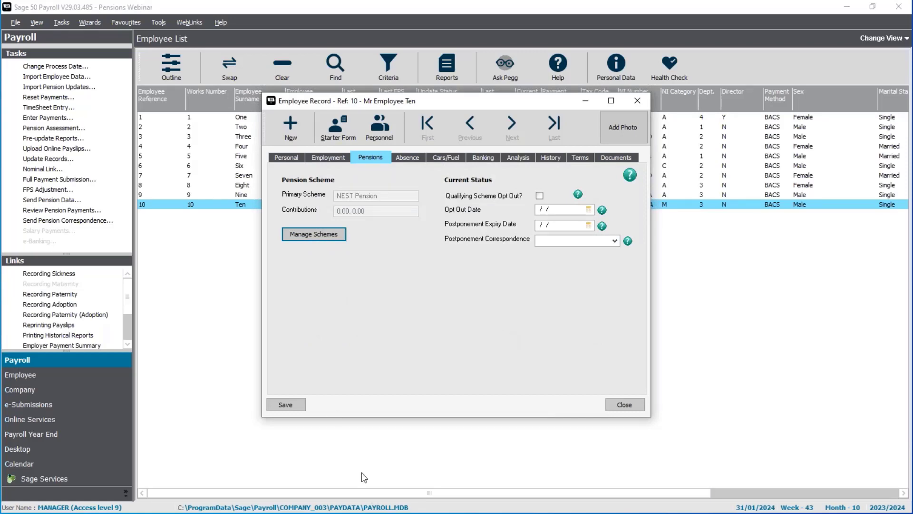
left_click(624, 404)
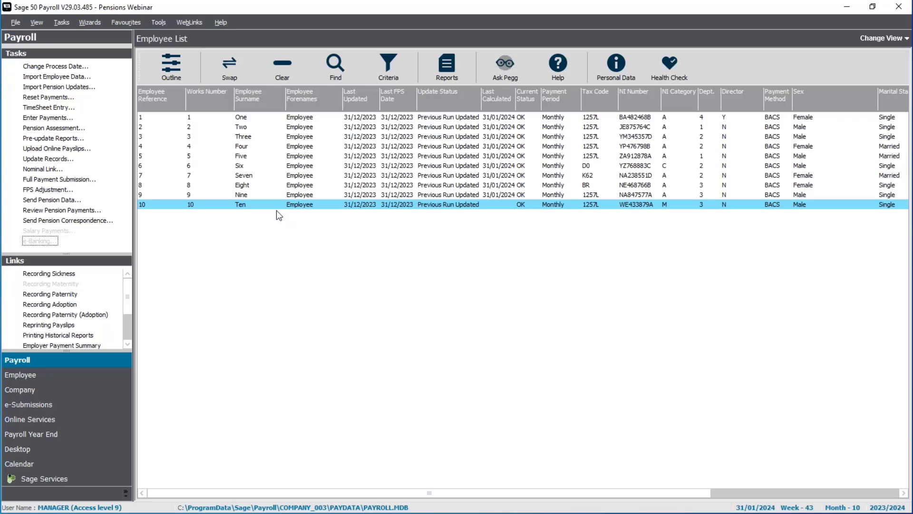
- Open employee 7's record and bring up the details of the assigned NEST Pension for editing
left_click(299, 176)
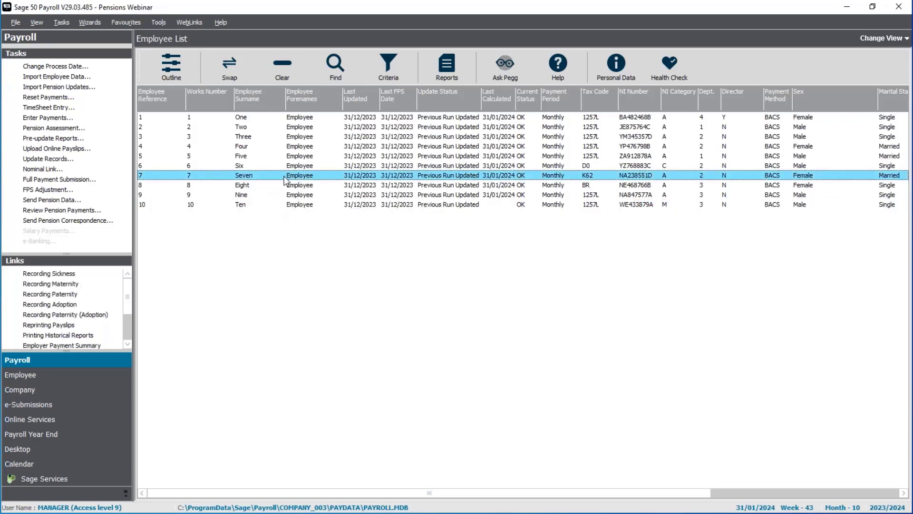
right_click(250, 177)
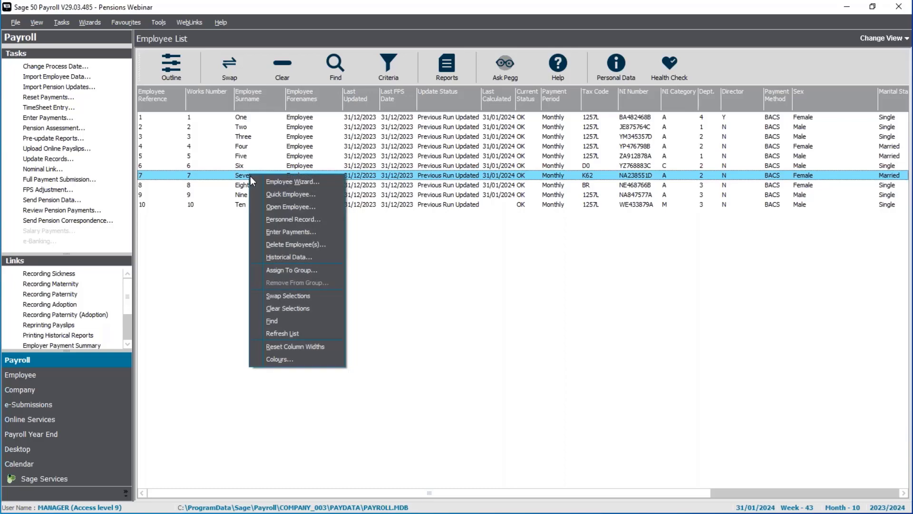
left_click(264, 207)
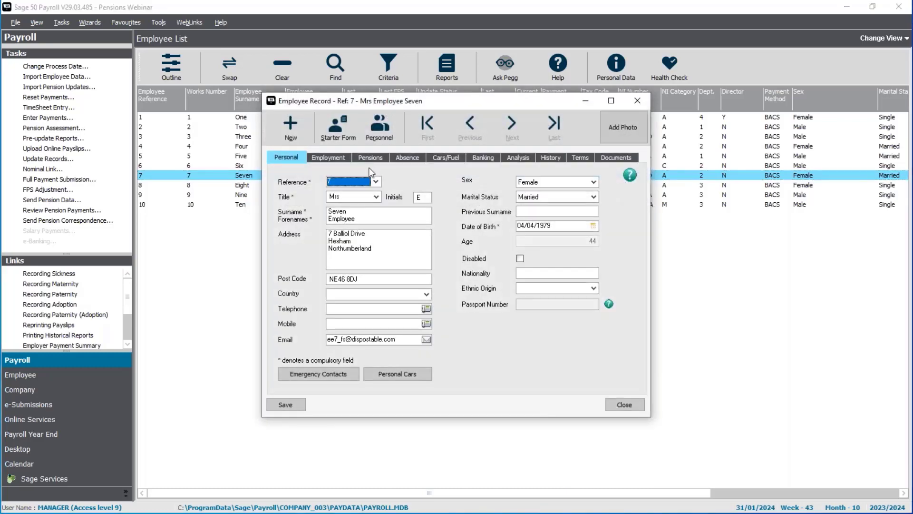
left_click(371, 158)
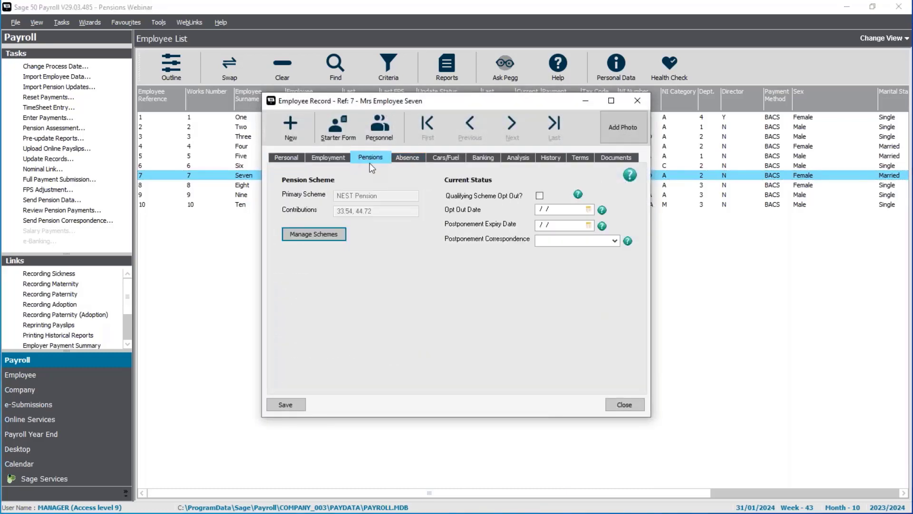
left_click(318, 234)
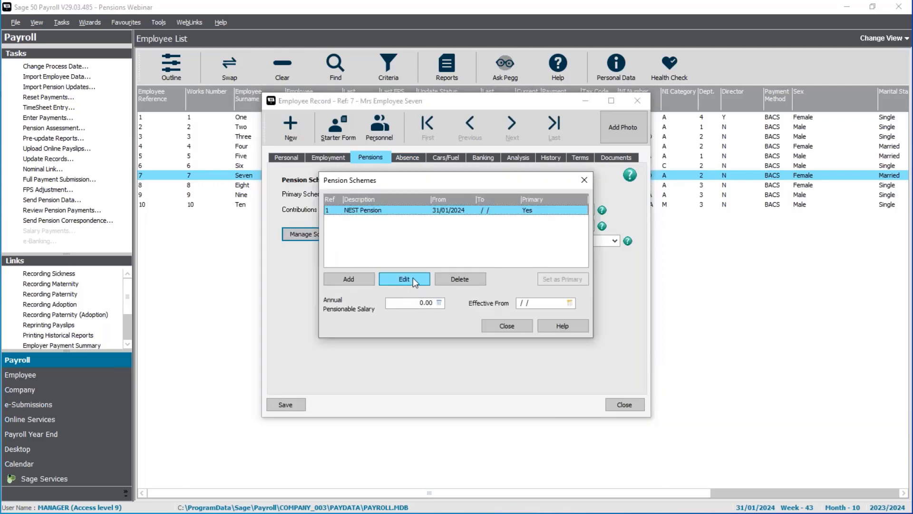
left_click(413, 279)
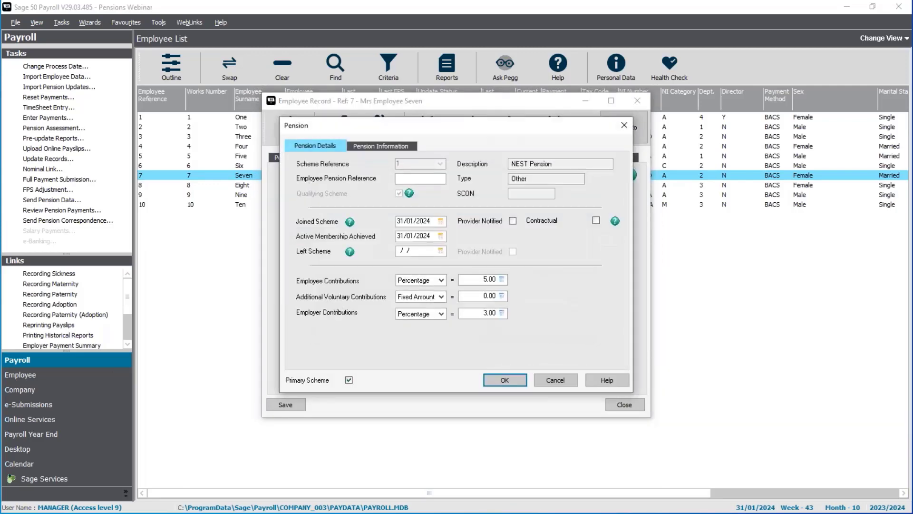
- Set employee 7's Left Scheme date for the NEST Pension to 07/02/2024, agree to leave the scheme, and close the schemes list
left_click(422, 254)
type("07/02/24")
key("Tab")
left_click(510, 379)
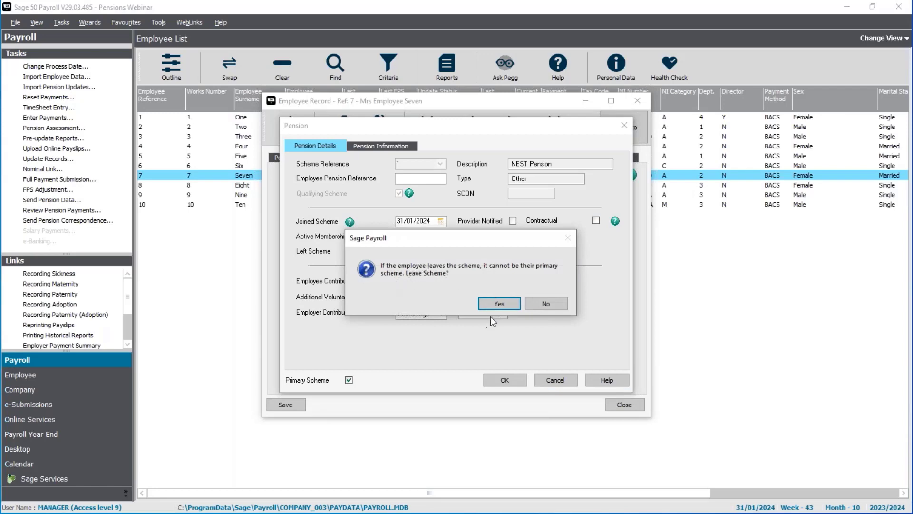
left_click(495, 303)
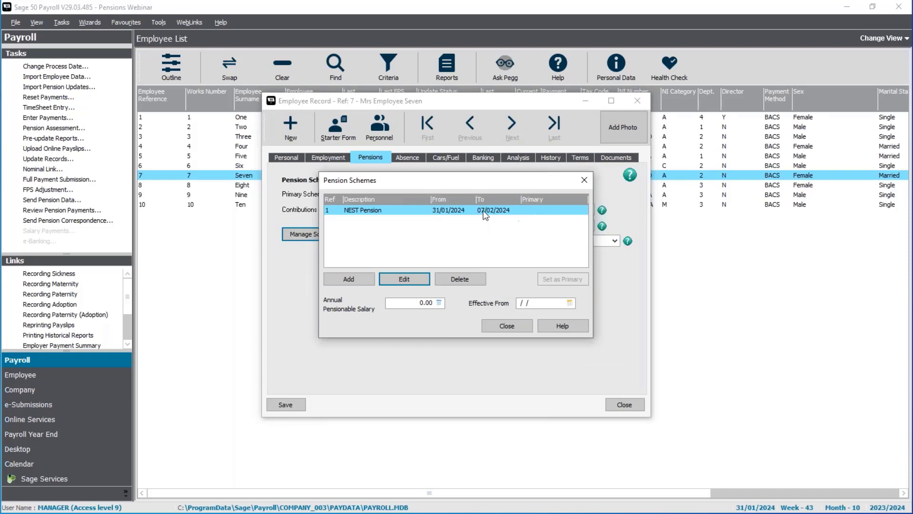
left_click(507, 326)
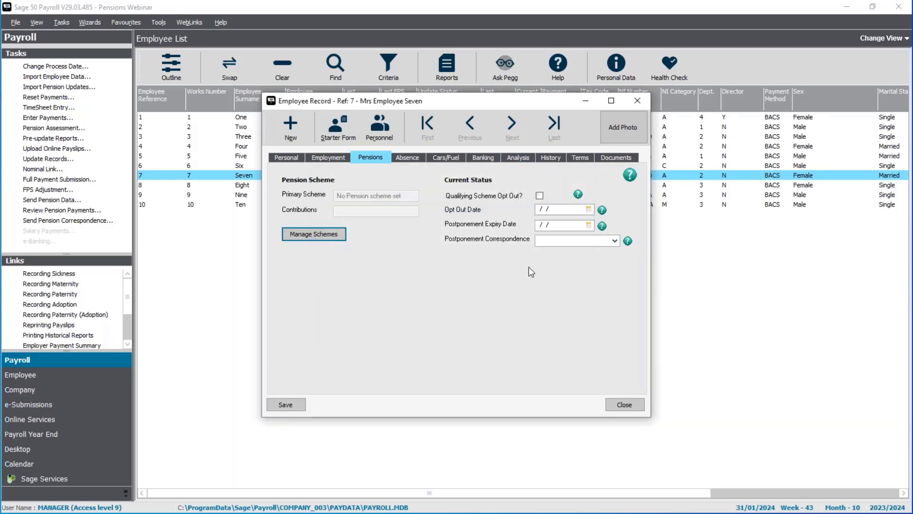
- Mark employee 7 as opted out of the qualifying scheme with opt-out date 07/02/2024, and save and close the record
left_click(539, 196)
type("07022024")
key("Tab")
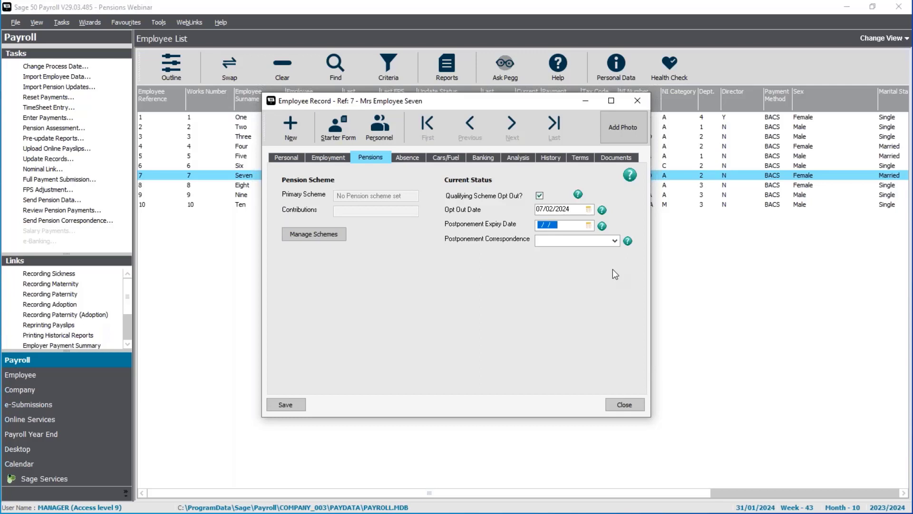
left_click(289, 404)
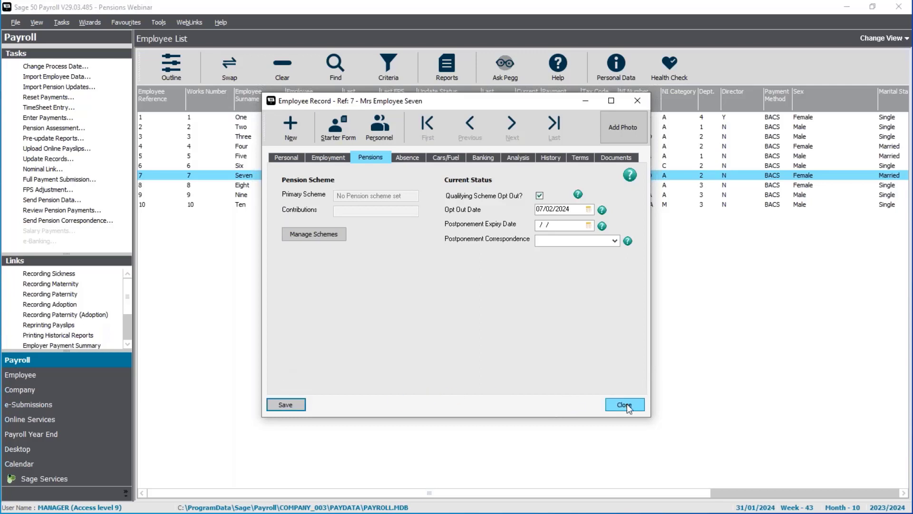
left_click(626, 405)
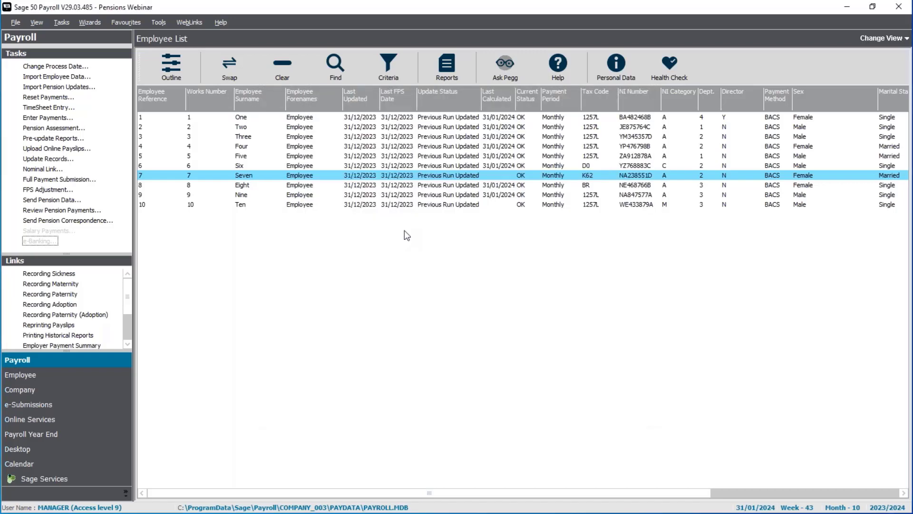